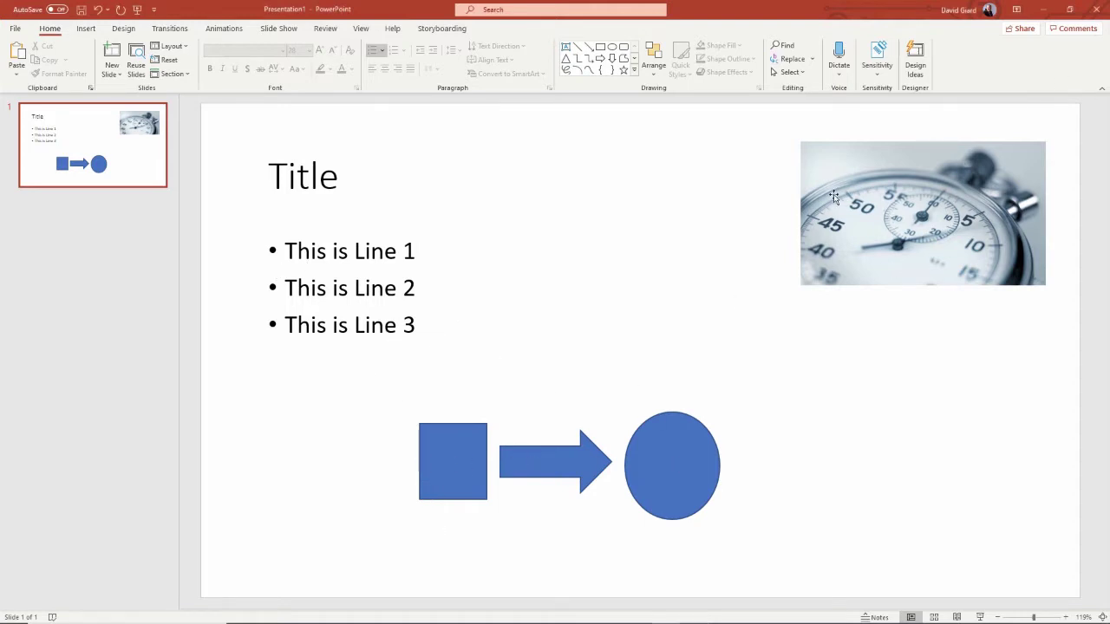
- Give the stopwatch picture a Fade entrance animation and preview it in the slide show
click(855, 194)
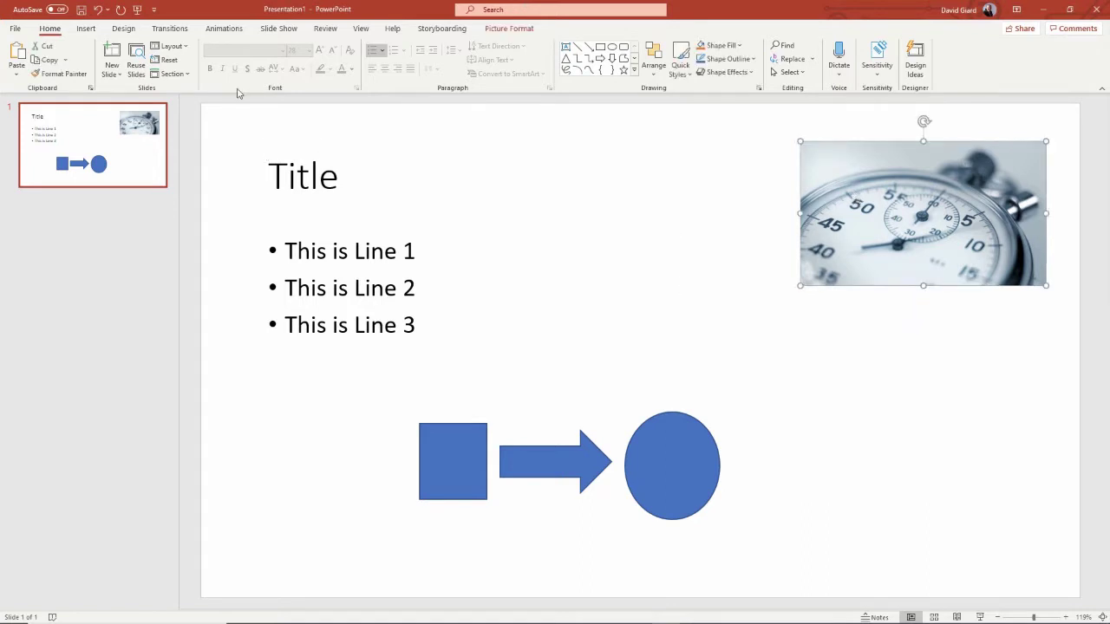
click(228, 32)
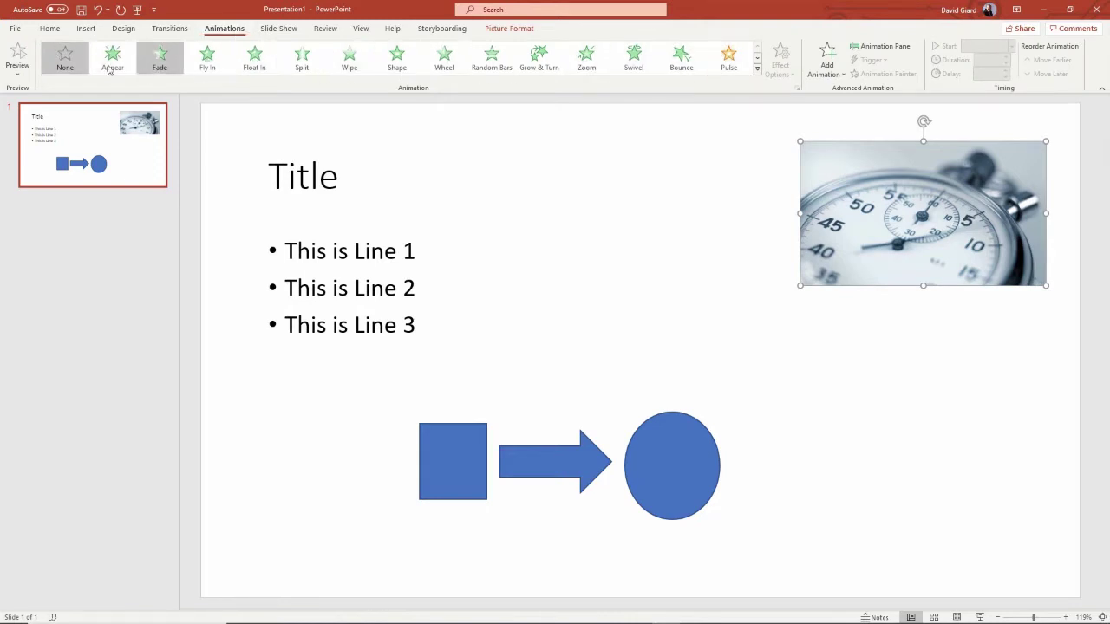
click(756, 70)
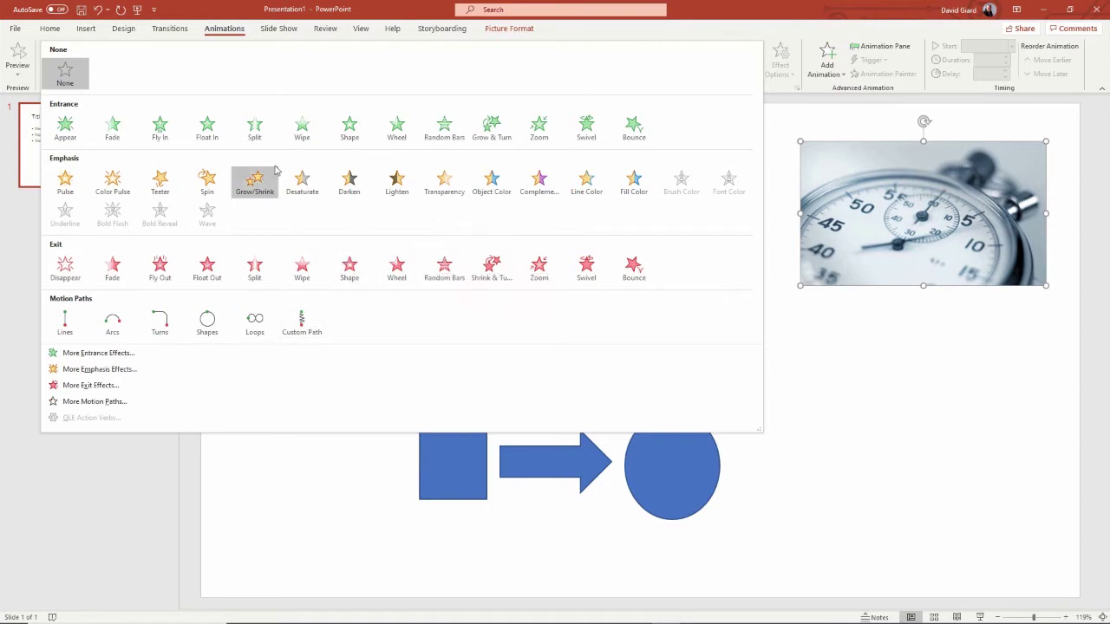
click(110, 130)
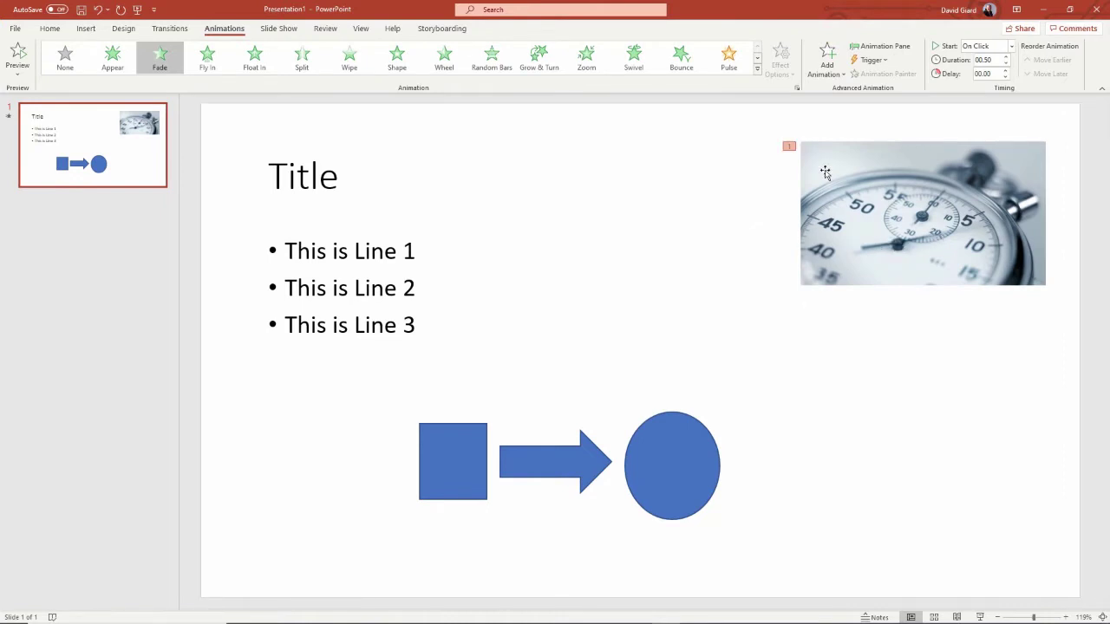
click(981, 617)
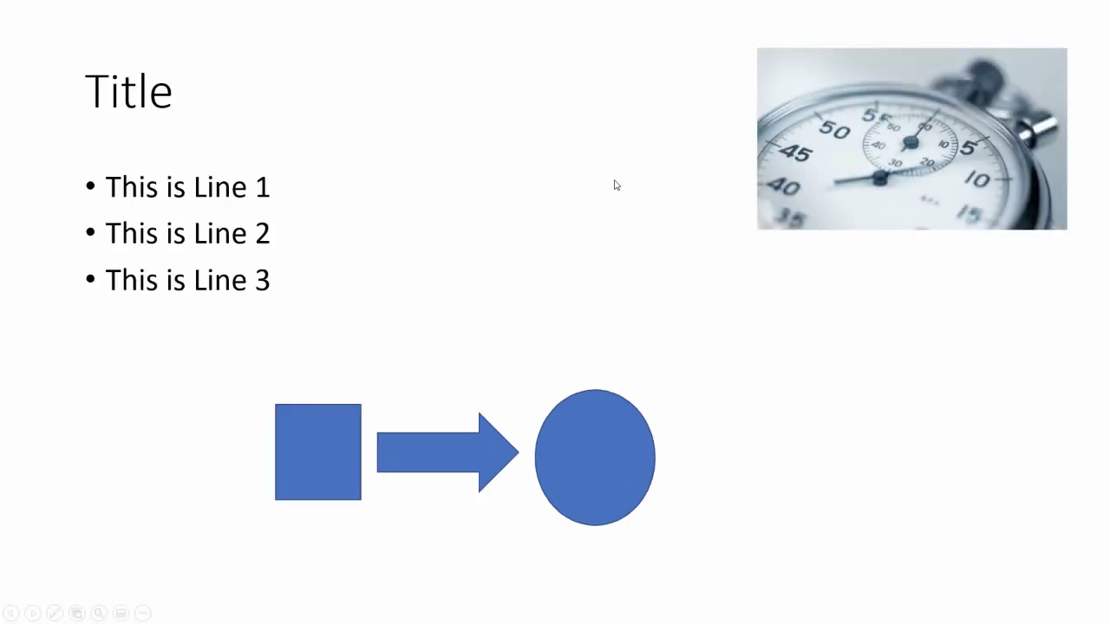
key(Escape)
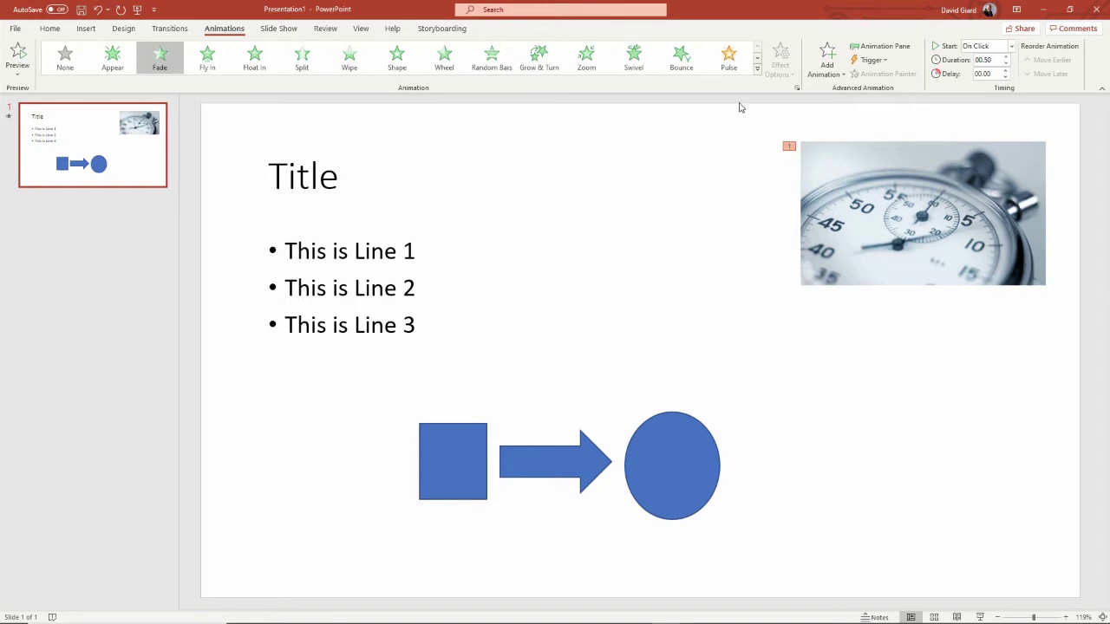
- Switch the picture's animation to a Fade exit and test it in the slide show
click(758, 69)
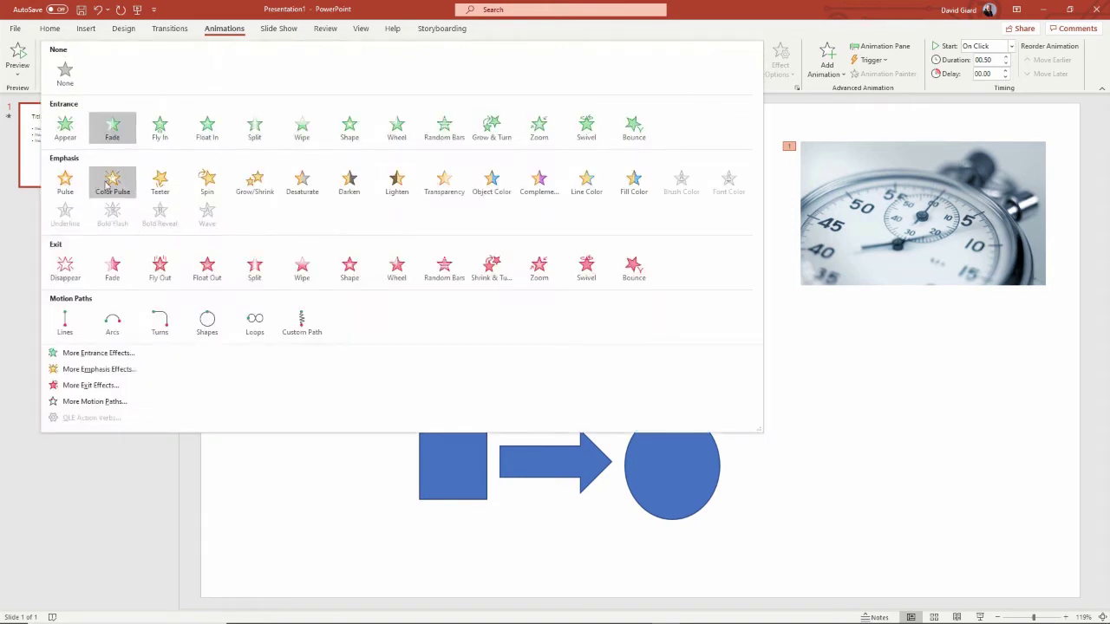
click(115, 274)
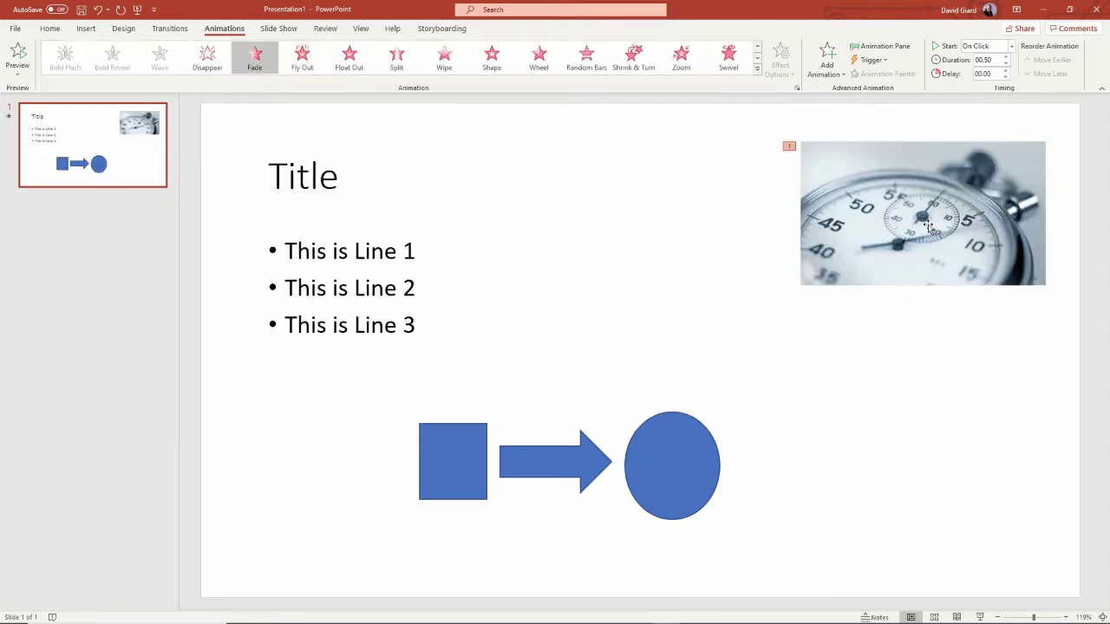
click(685, 217)
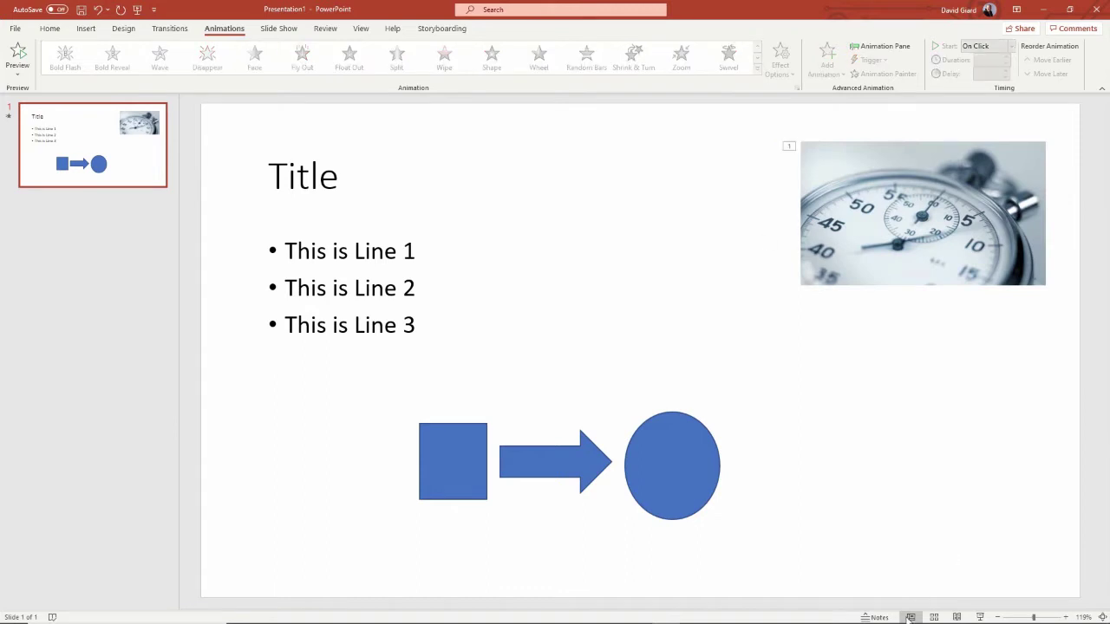
click(980, 617)
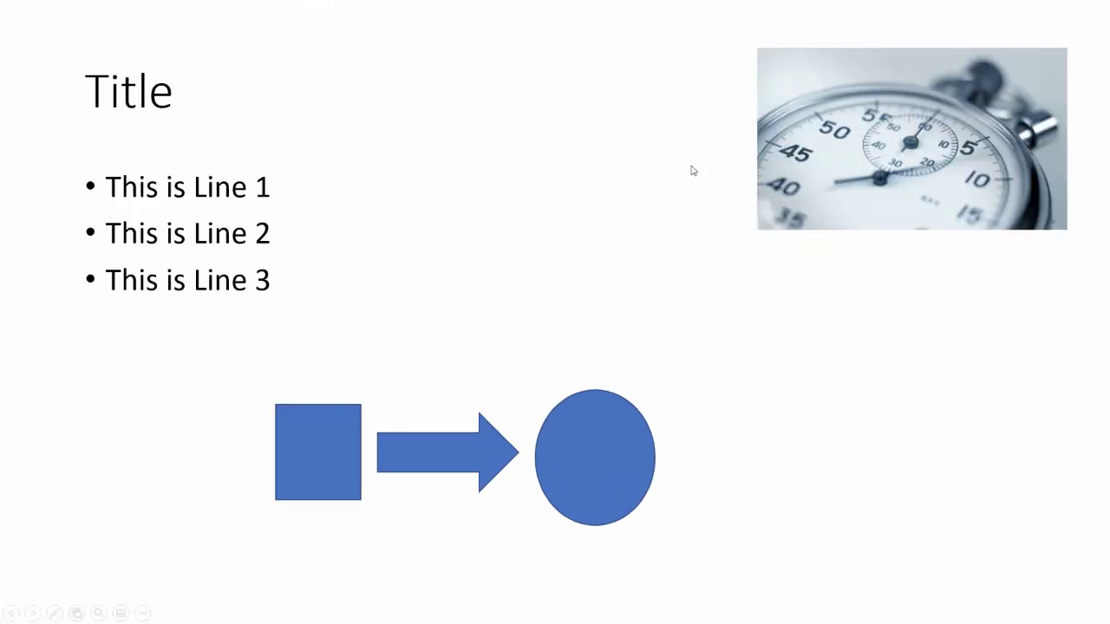
click(668, 170)
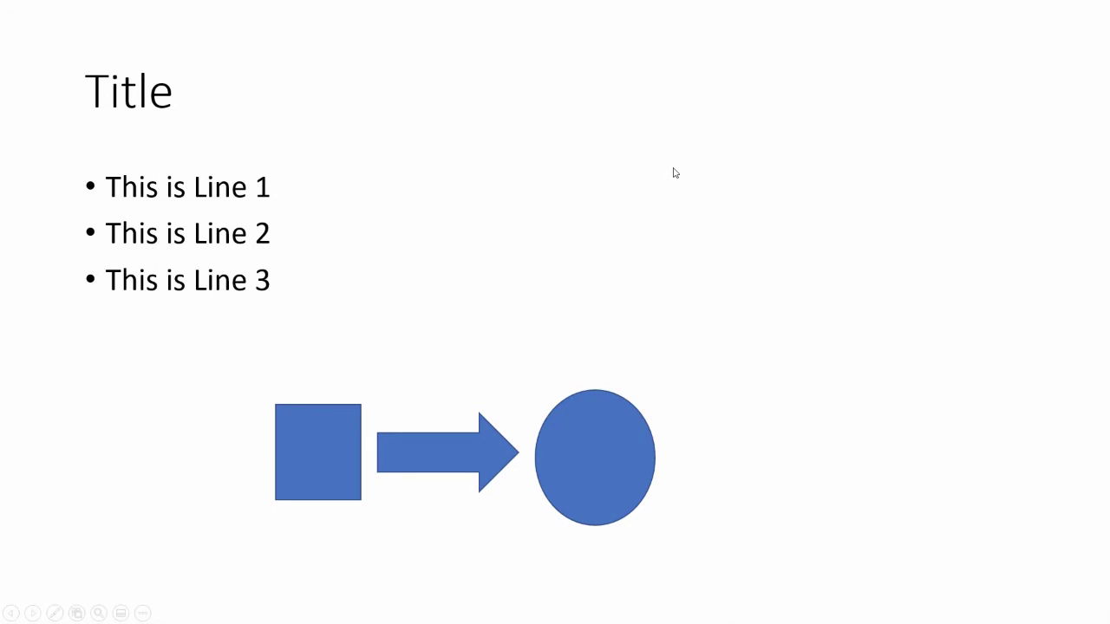
key(Escape)
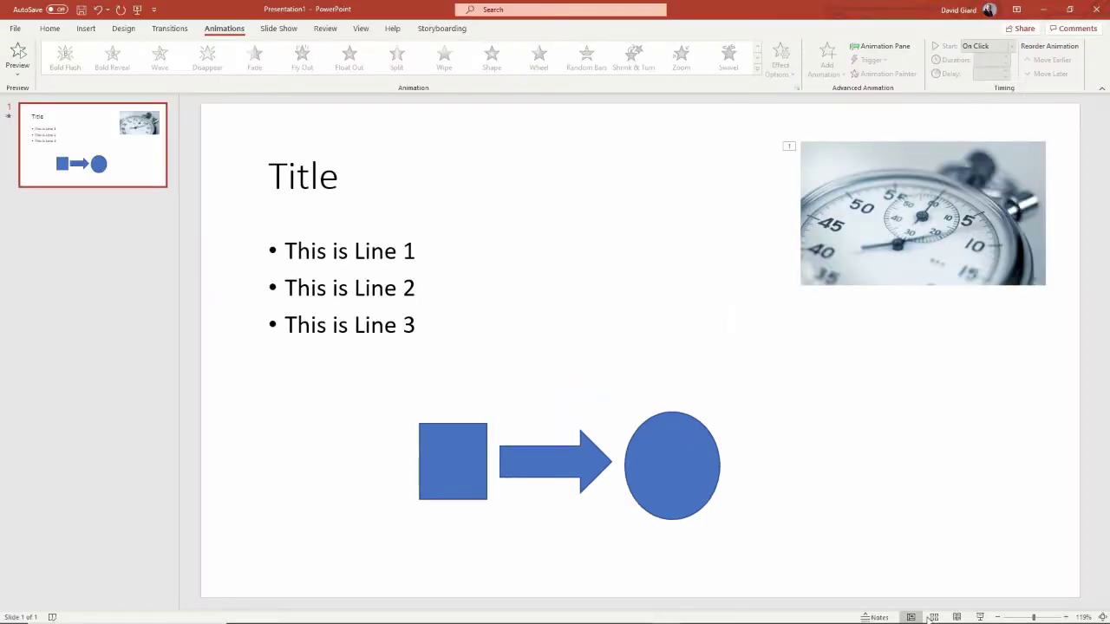
- Change the stopwatch picture's animation back to a Fade entrance
click(909, 202)
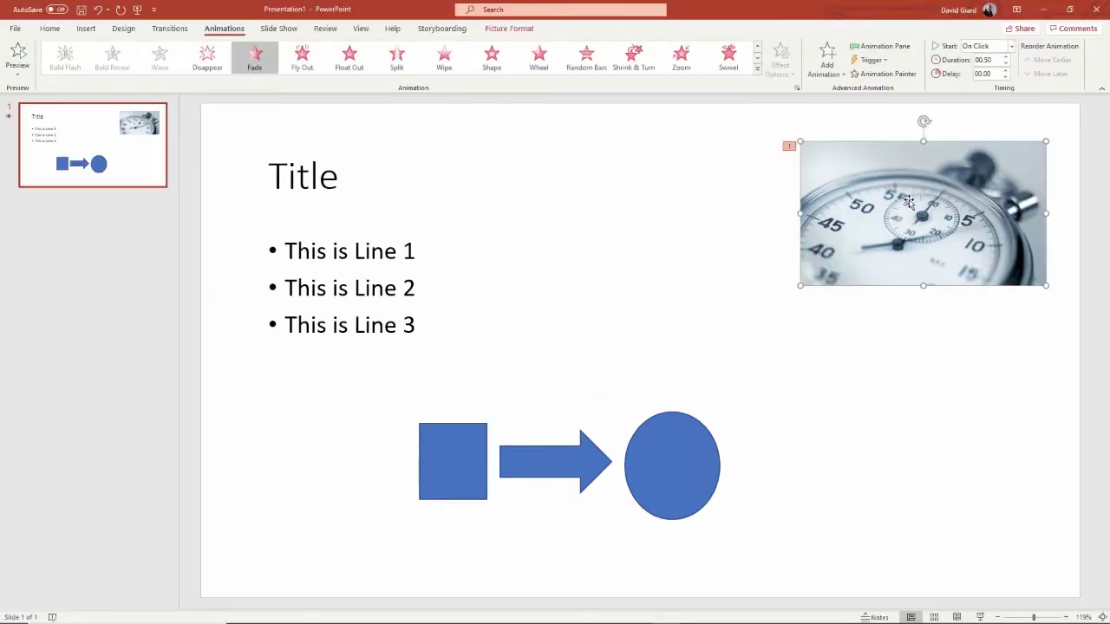
click(756, 70)
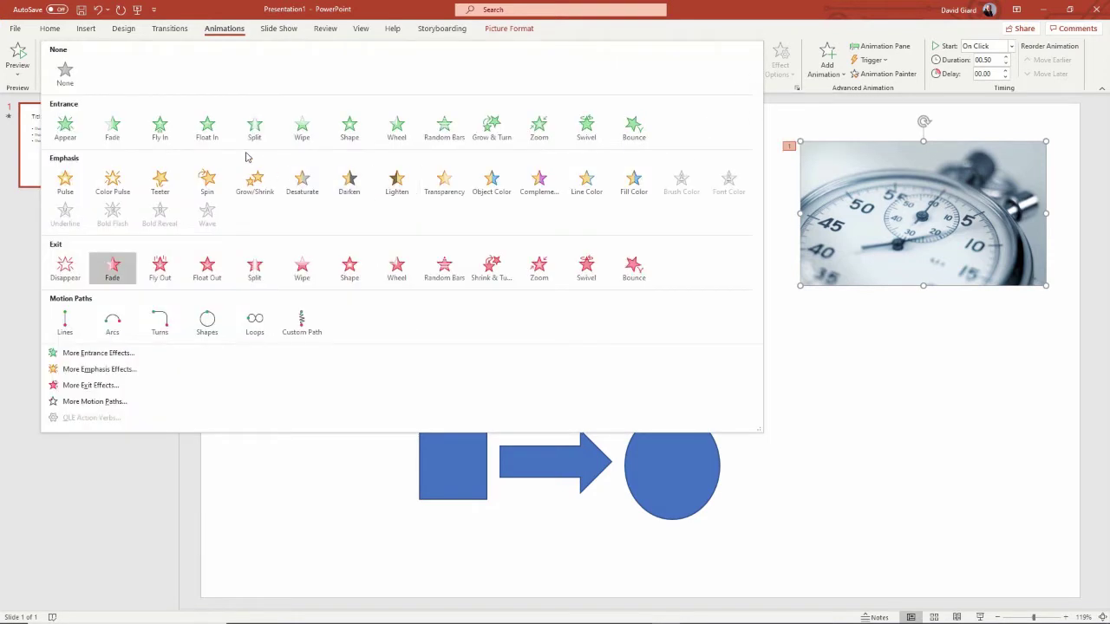
click(111, 132)
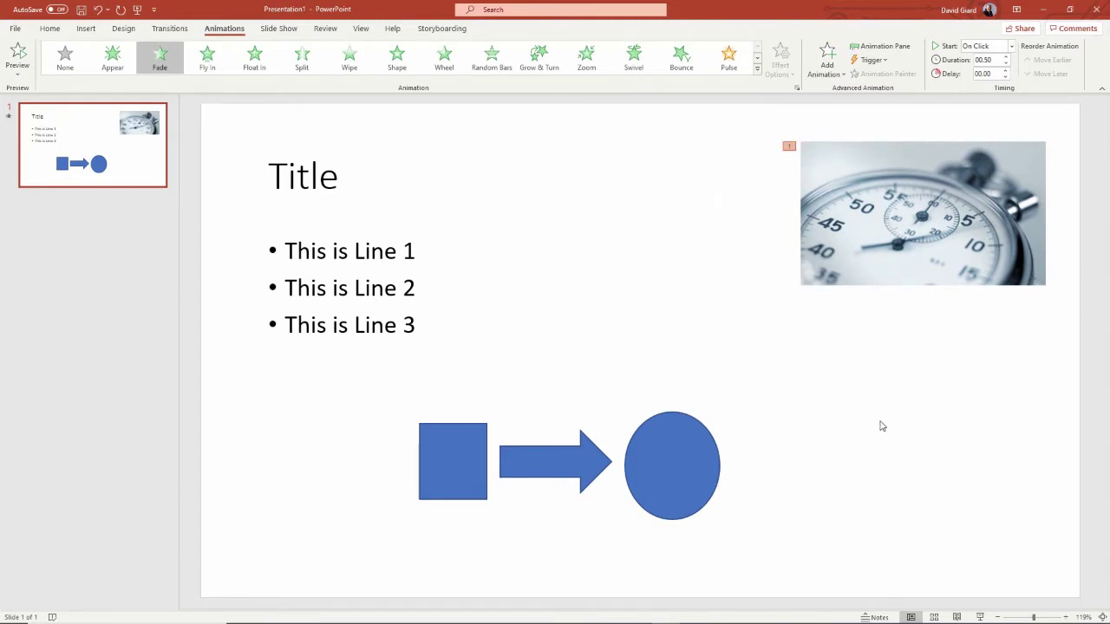
- Add a Float Out exit after the fade-in, test both in the slide show, and show the Animation Pane
click(830, 58)
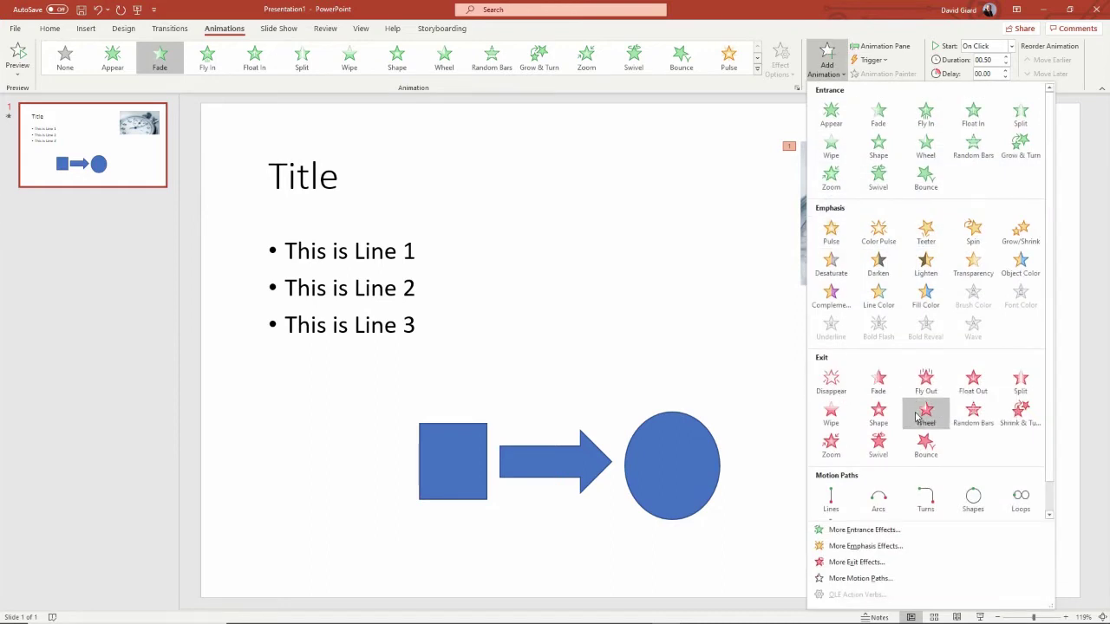
click(975, 383)
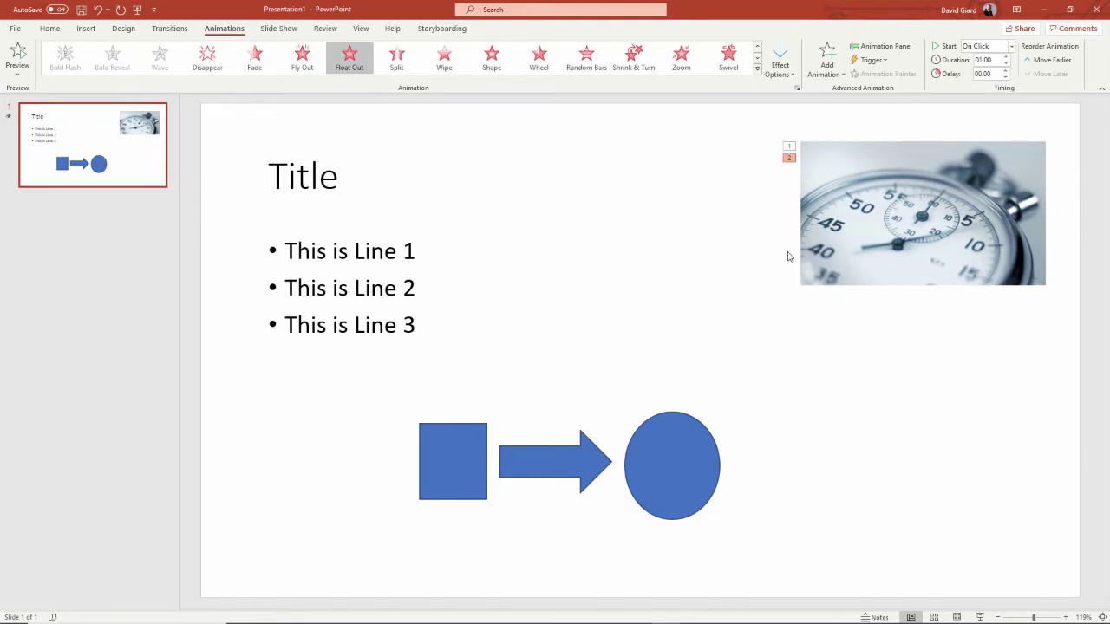
click(1003, 546)
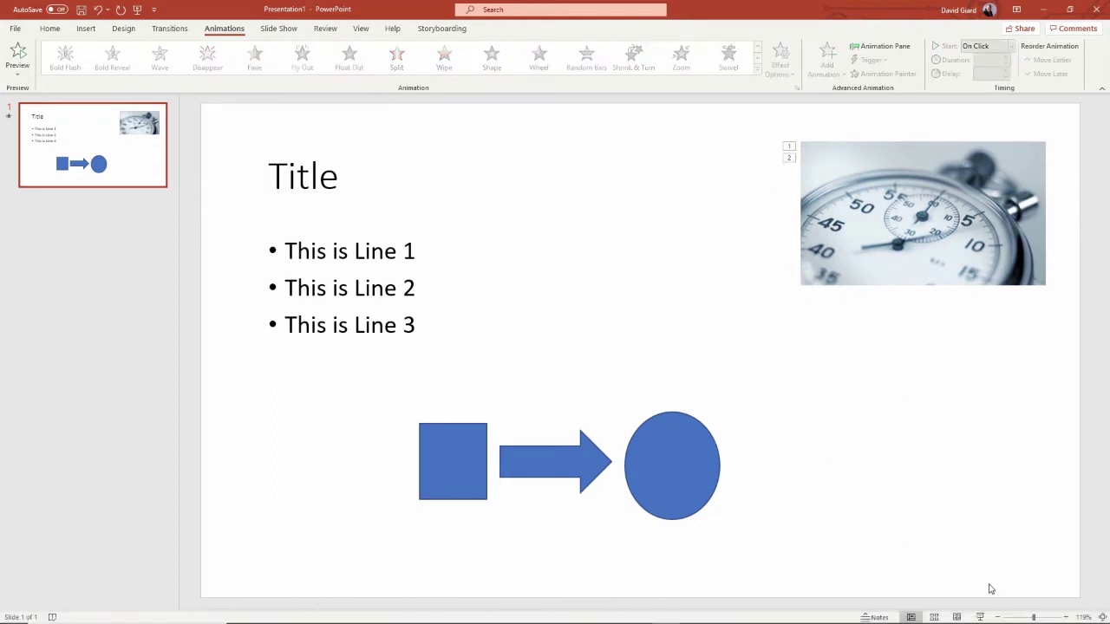
click(979, 616)
click(499, 94)
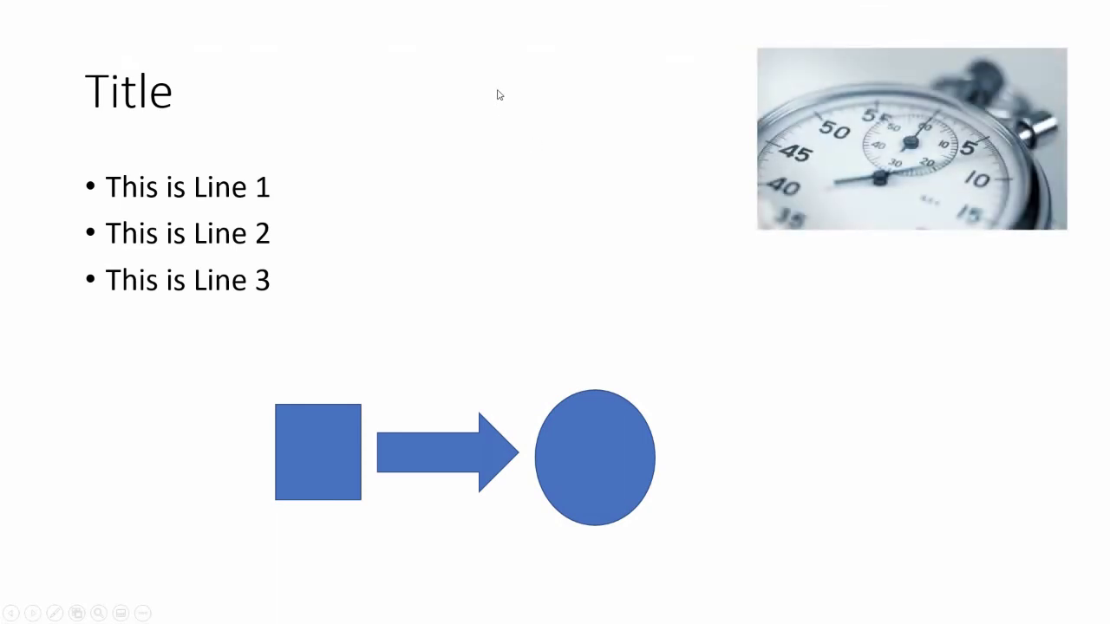
click(499, 94)
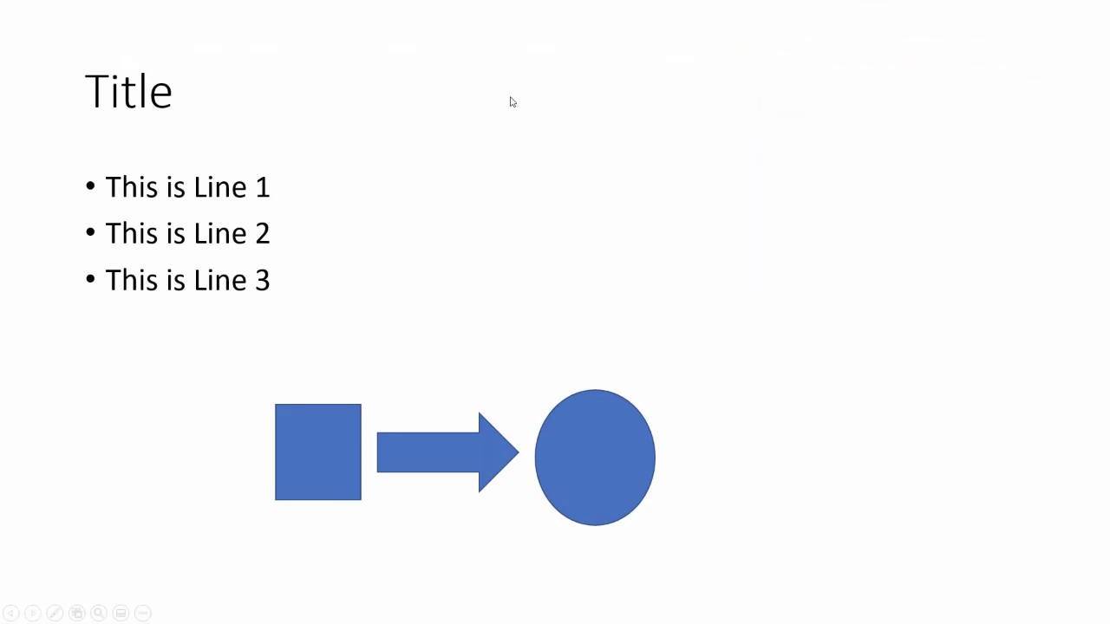
key(Escape)
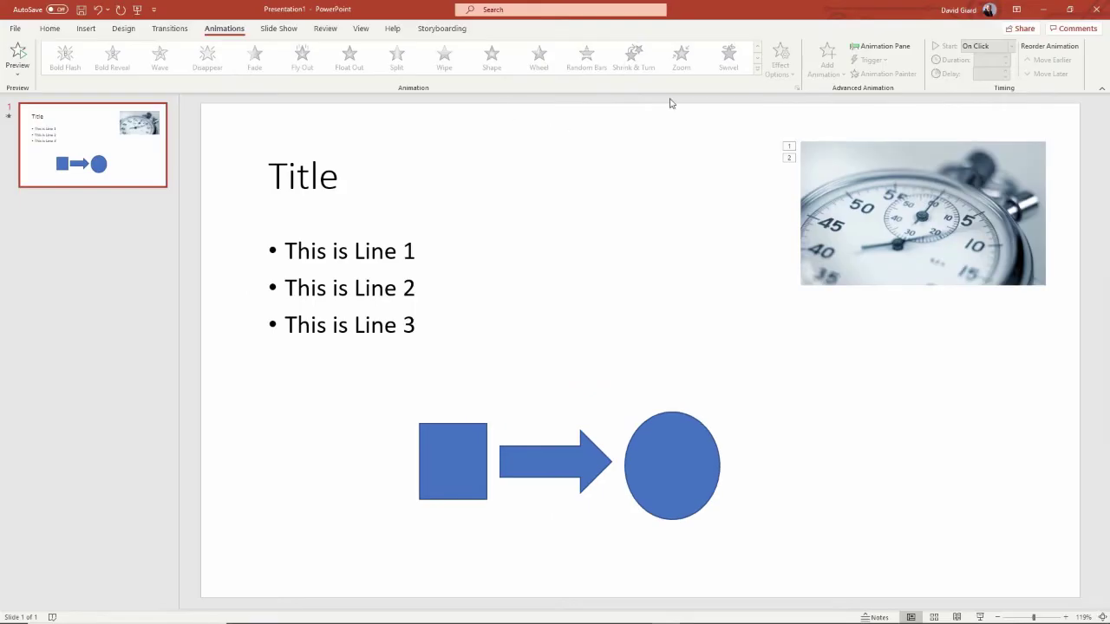
click(884, 47)
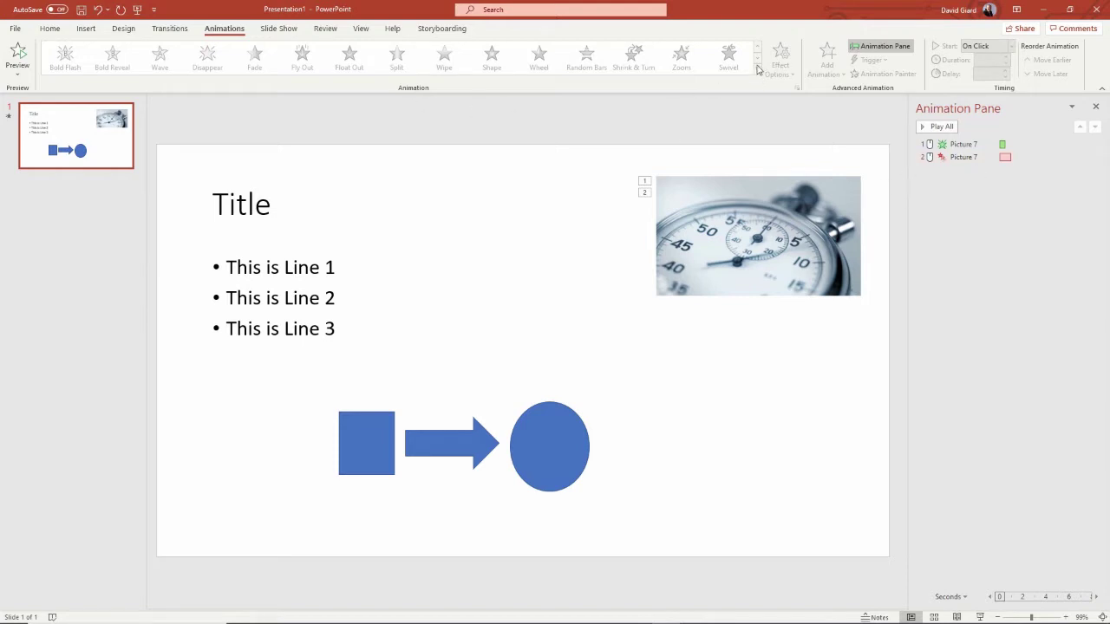
- Add a Spin emphasis effect to the stopwatch picture as its third animation
click(733, 173)
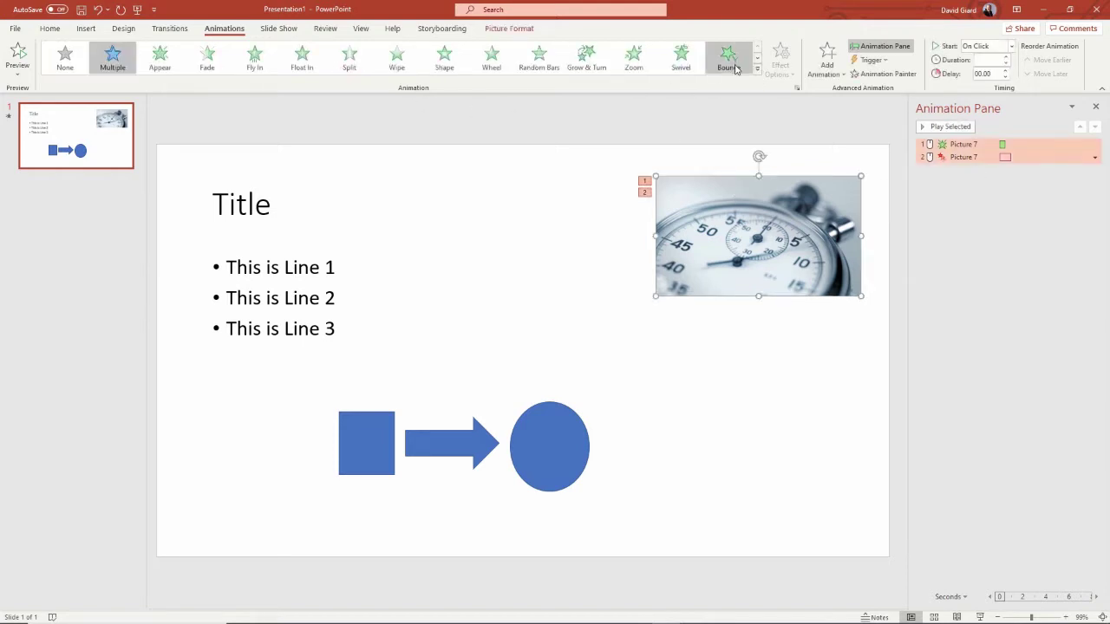
click(756, 77)
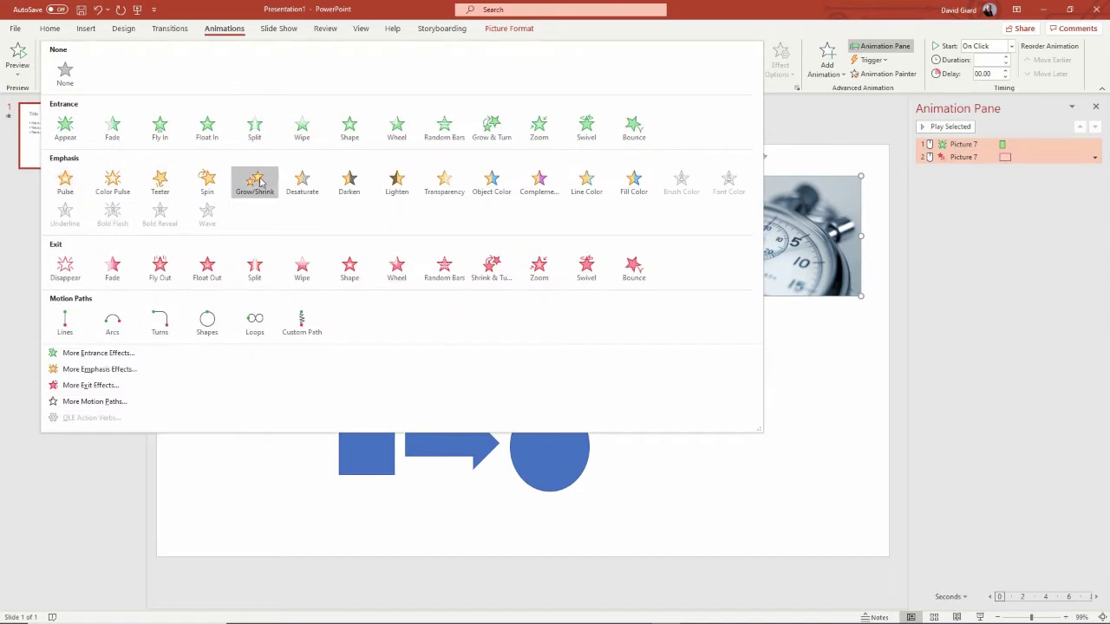
click(952, 283)
click(826, 62)
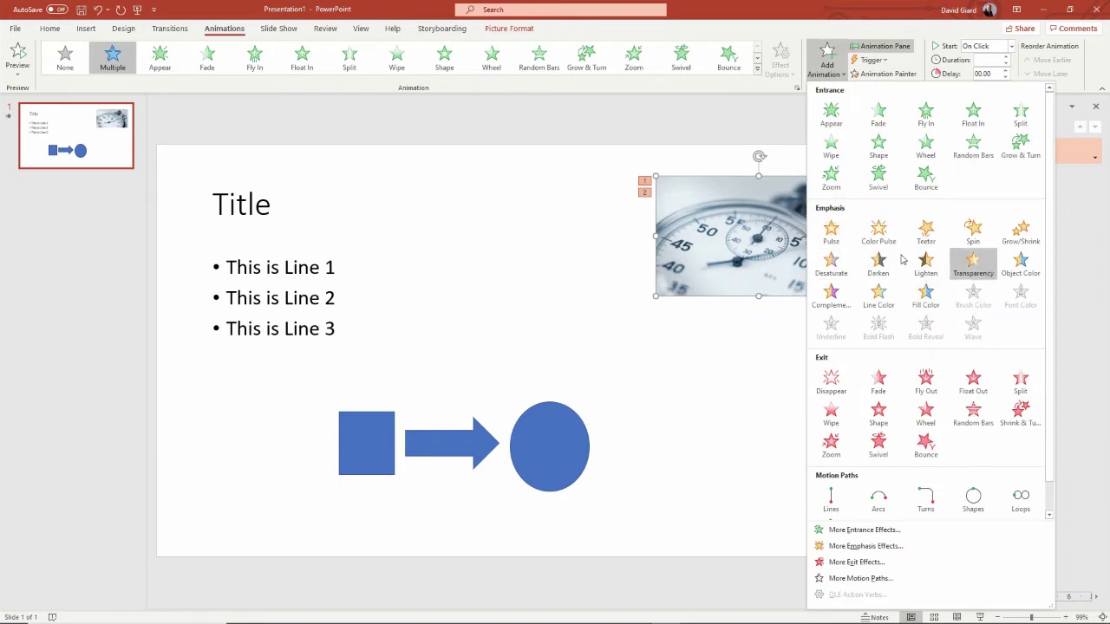
click(847, 546)
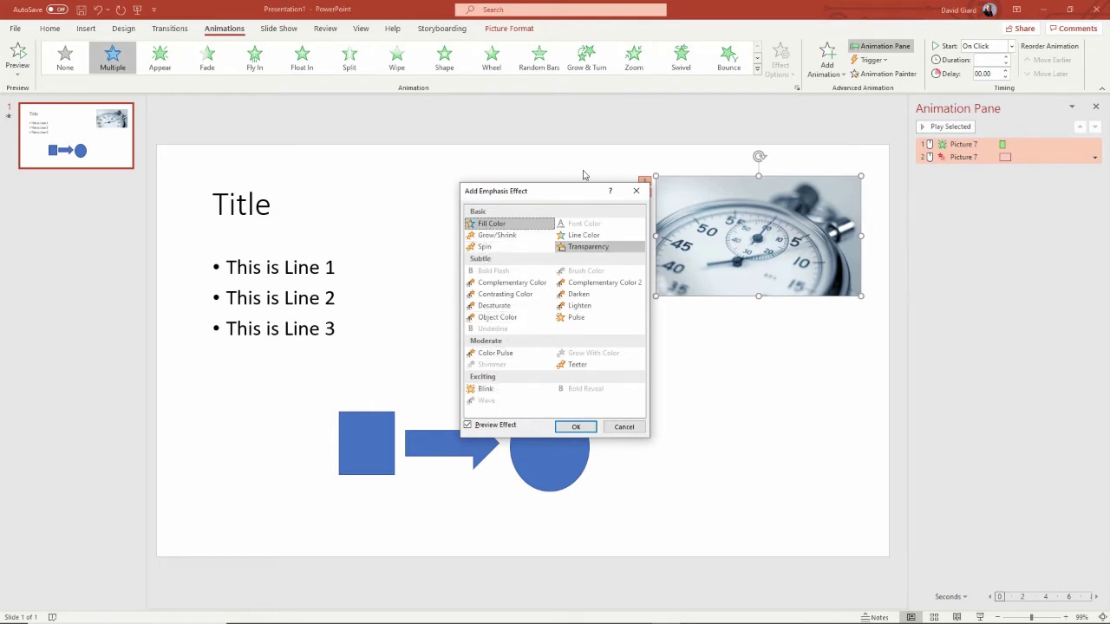
click(486, 247)
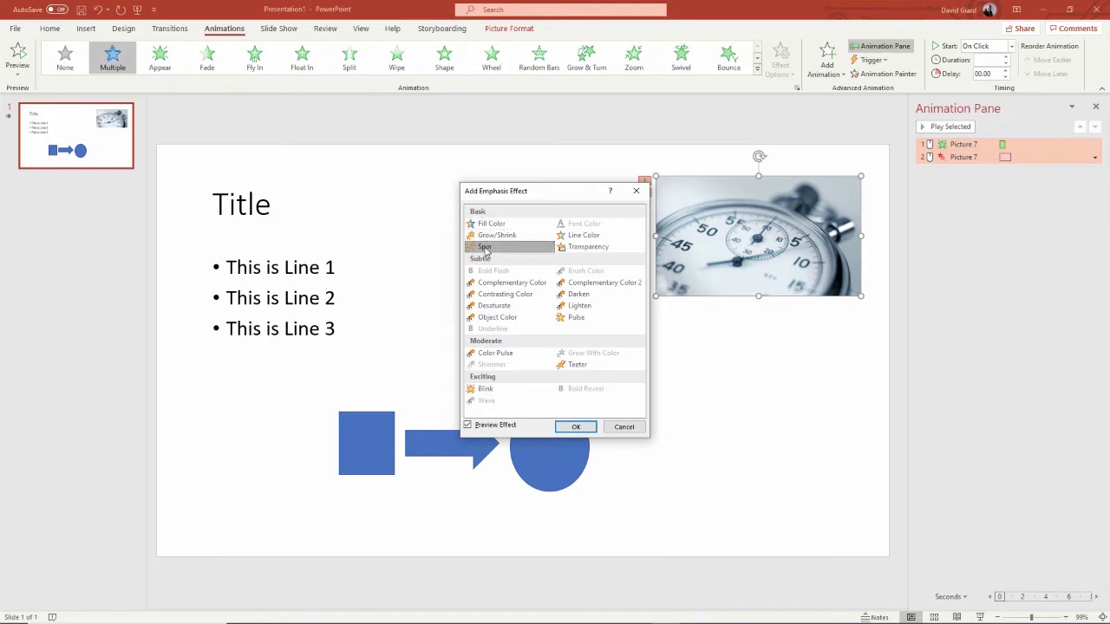
click(576, 426)
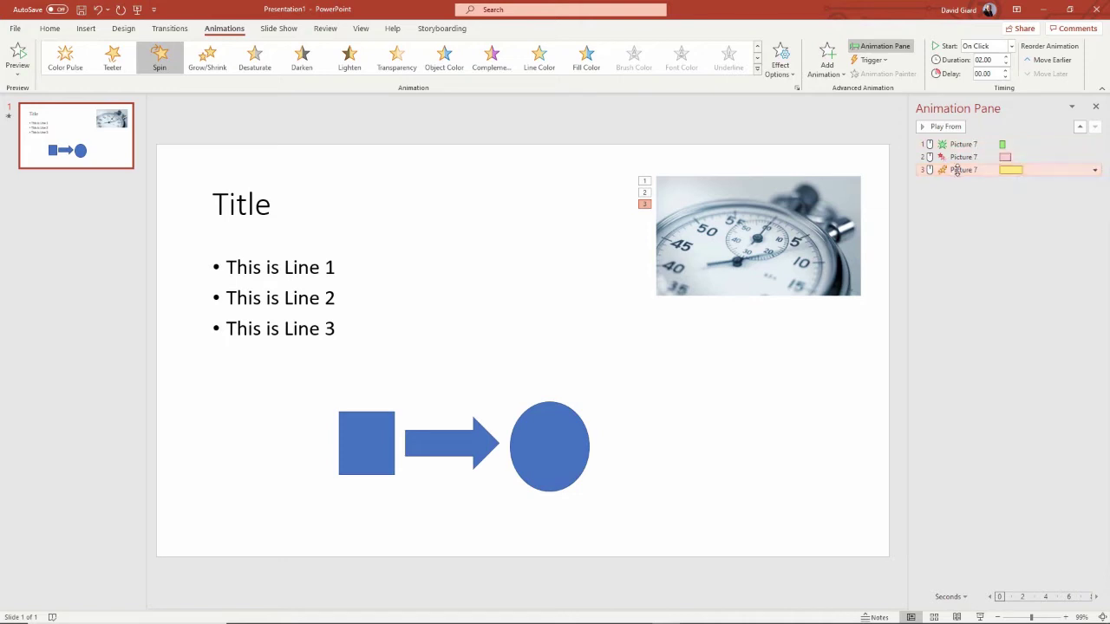
- Move the Spin animation up to play second, between the fade-in and the Float Out exit
drag(957, 171, 961, 159)
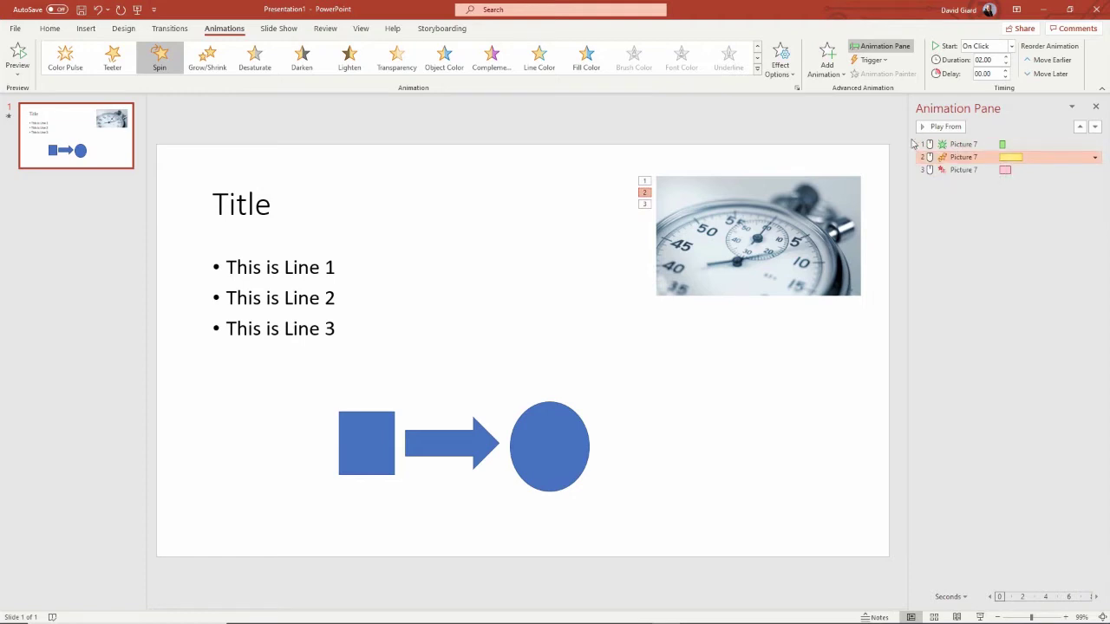
click(863, 157)
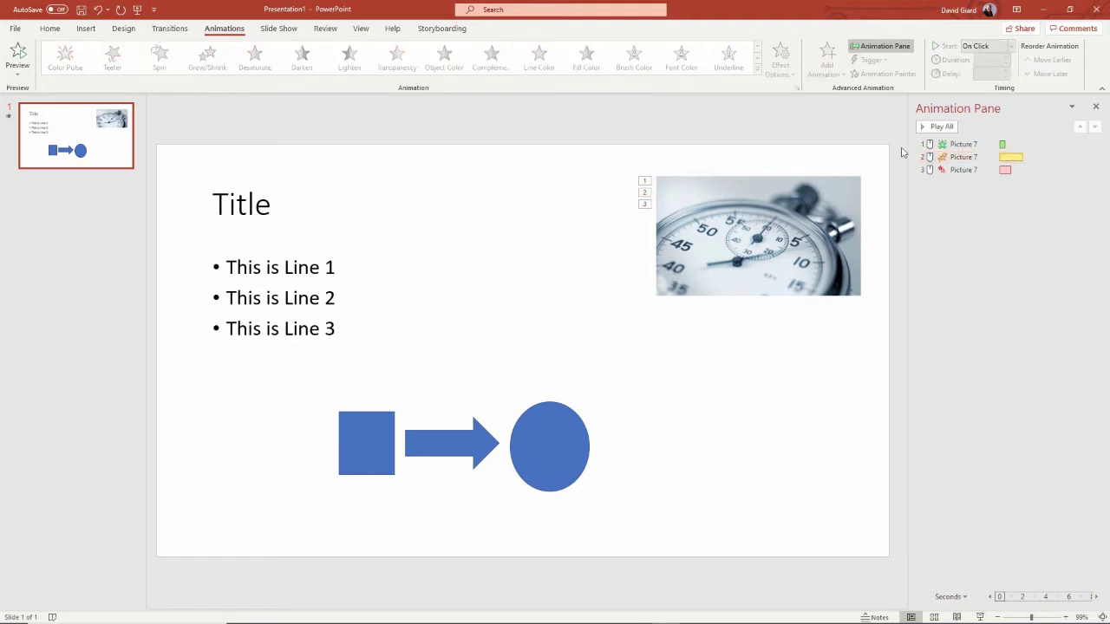
click(980, 616)
click(476, 154)
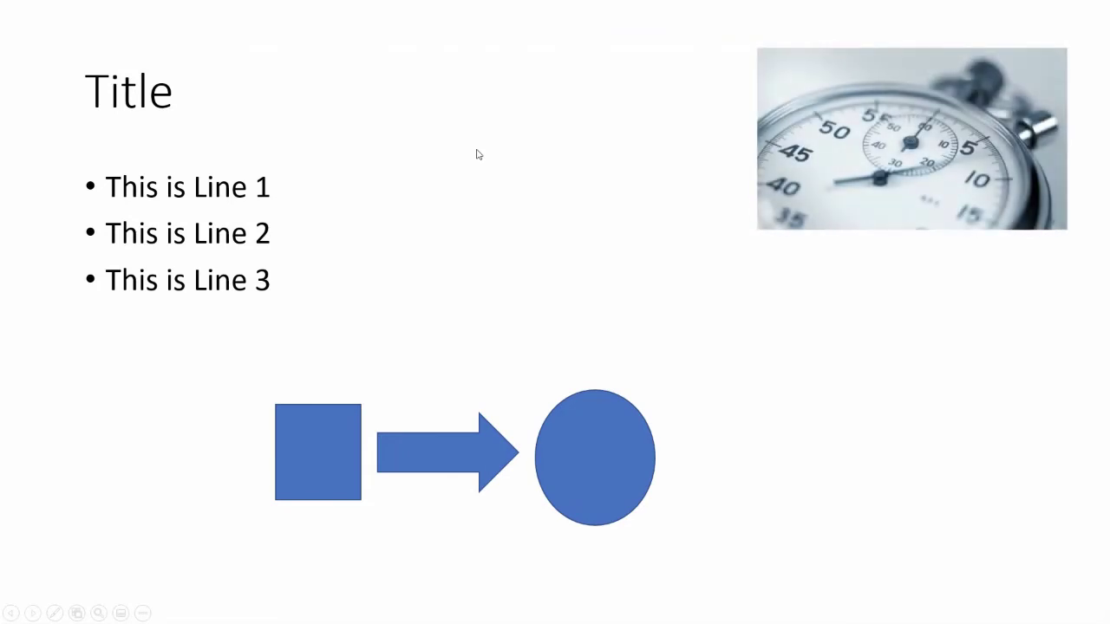
click(476, 154)
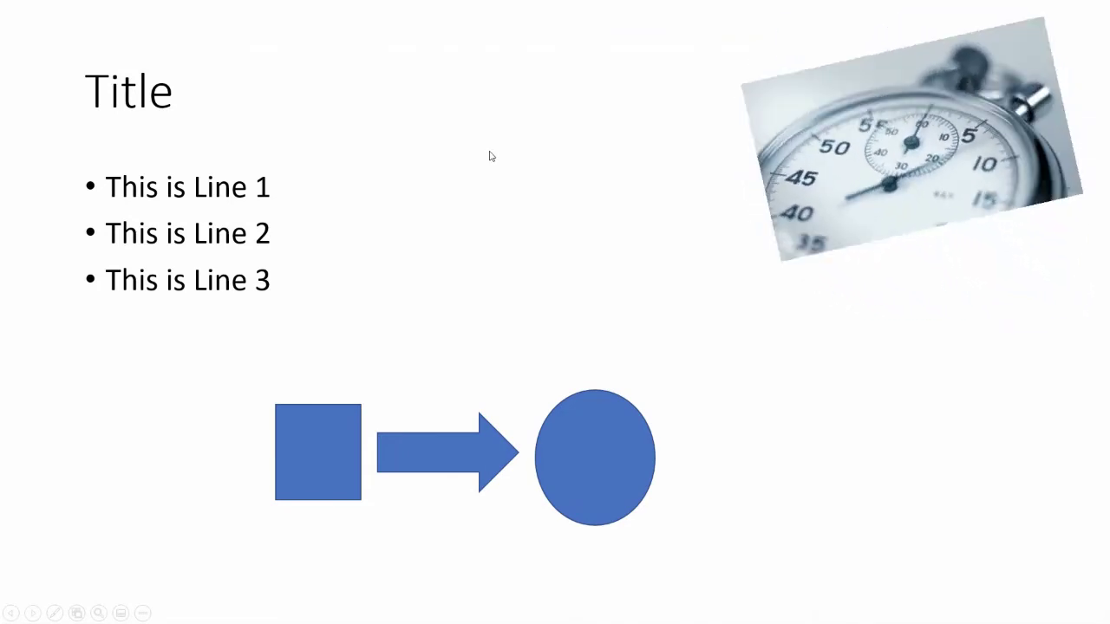
click(490, 156)
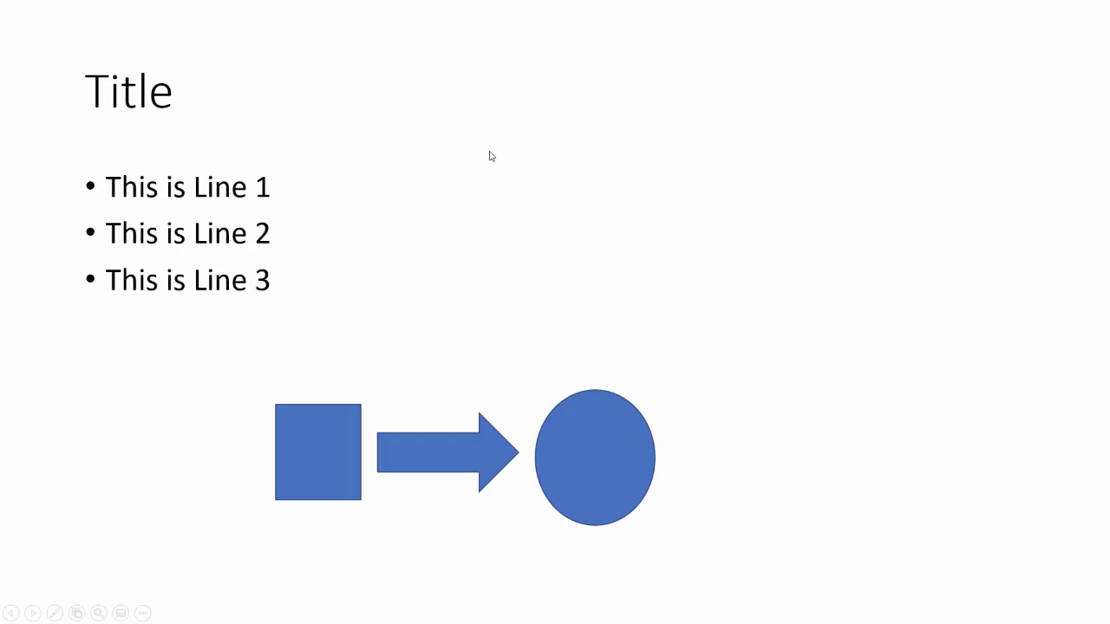
key(Escape)
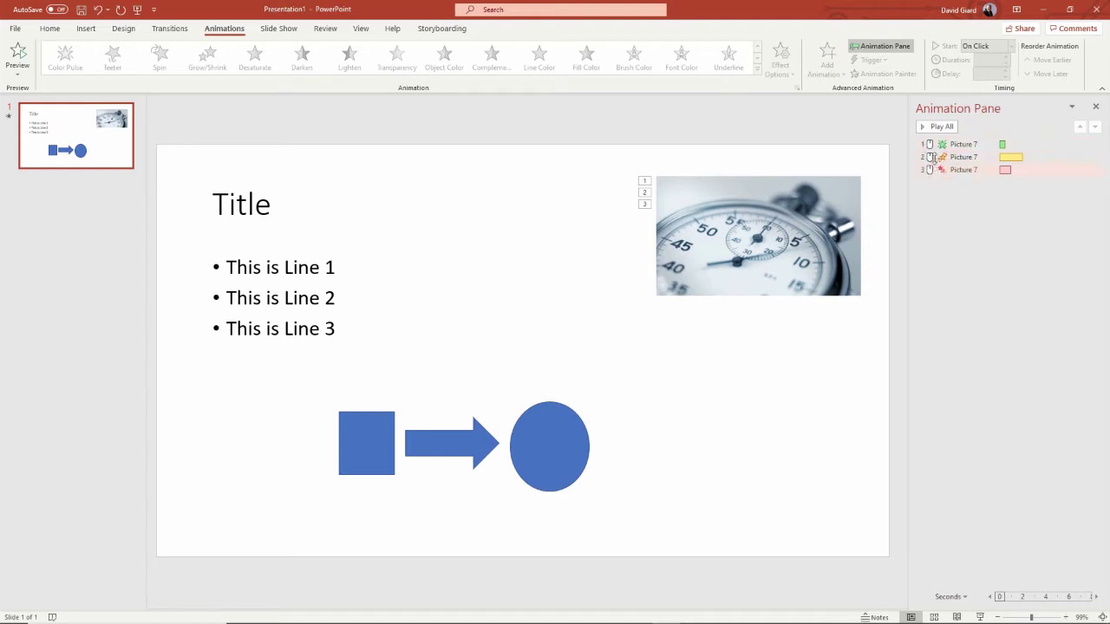
- Set both the Spin and the Float Out exit animations to Start After Previous
click(1075, 158)
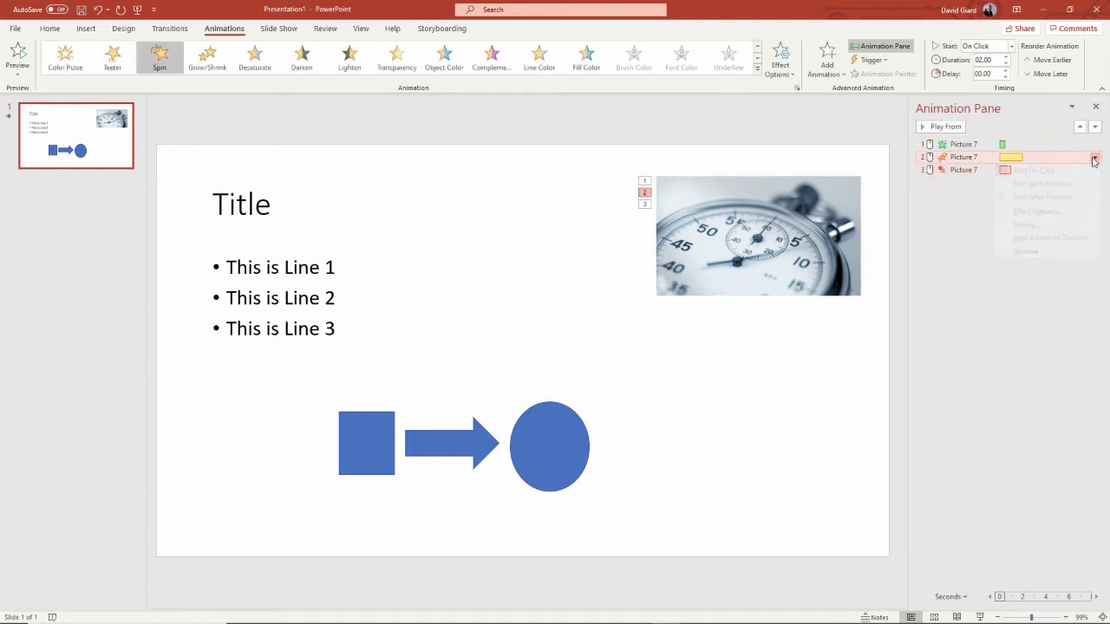
click(1094, 159)
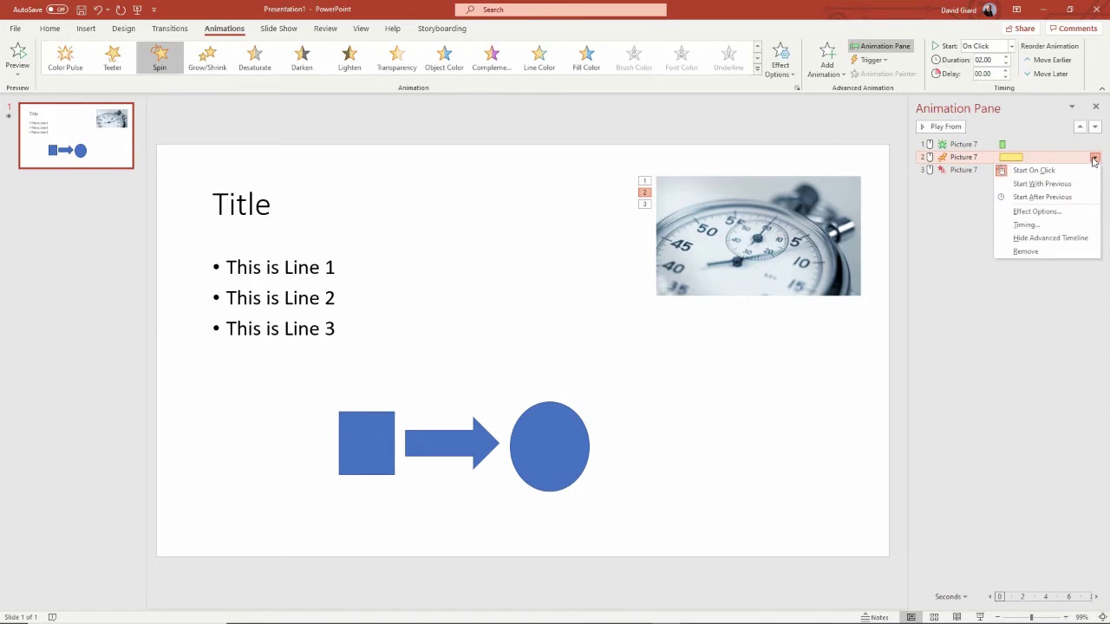
click(1040, 198)
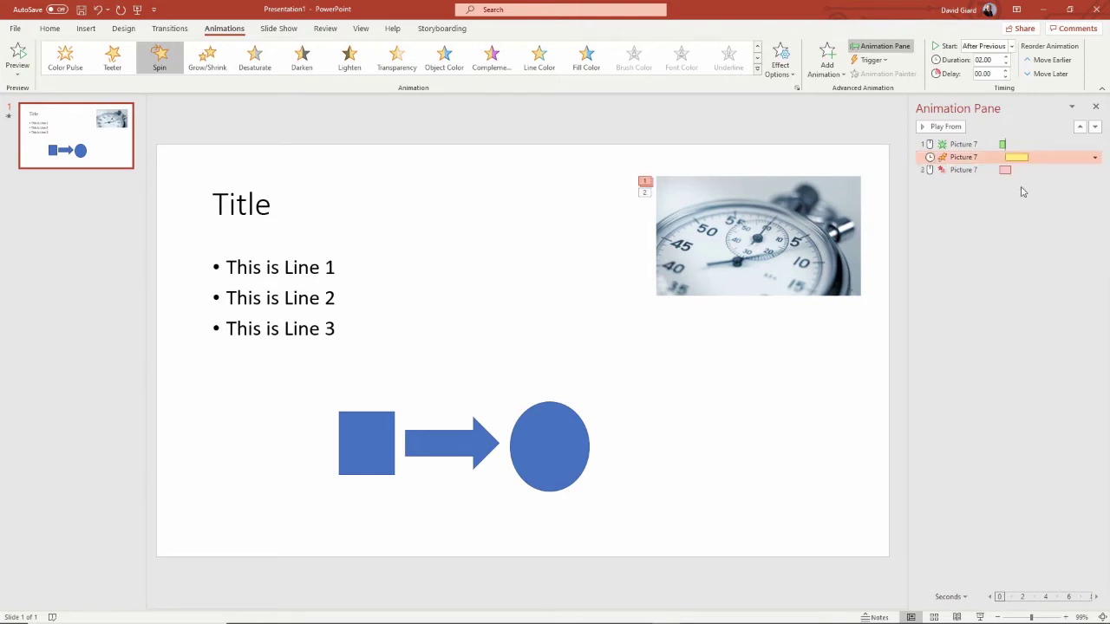
click(994, 169)
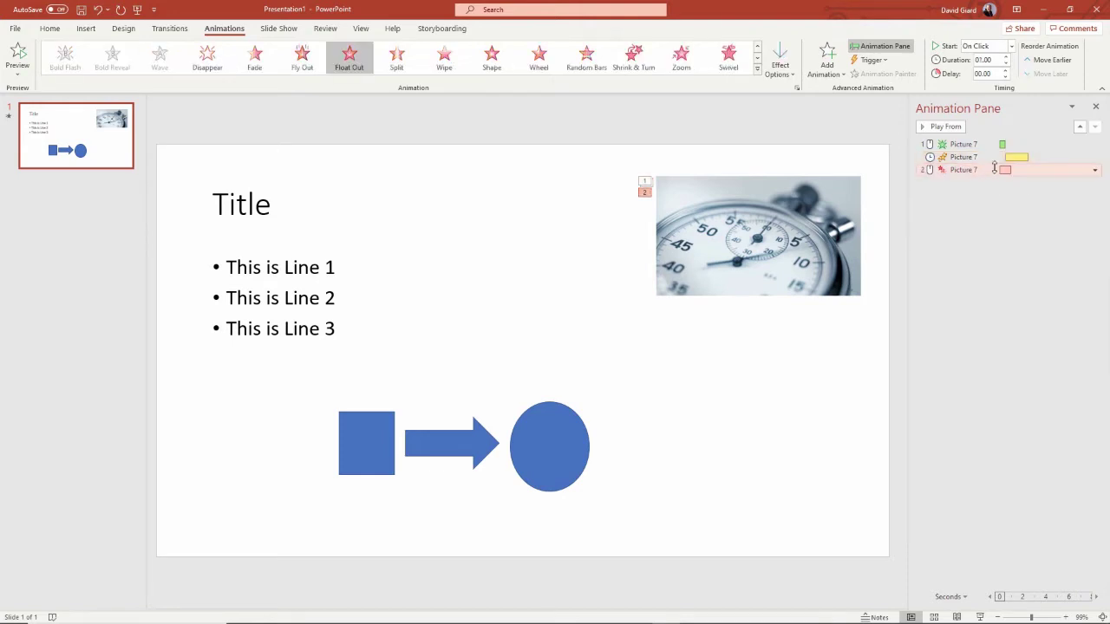
click(1094, 170)
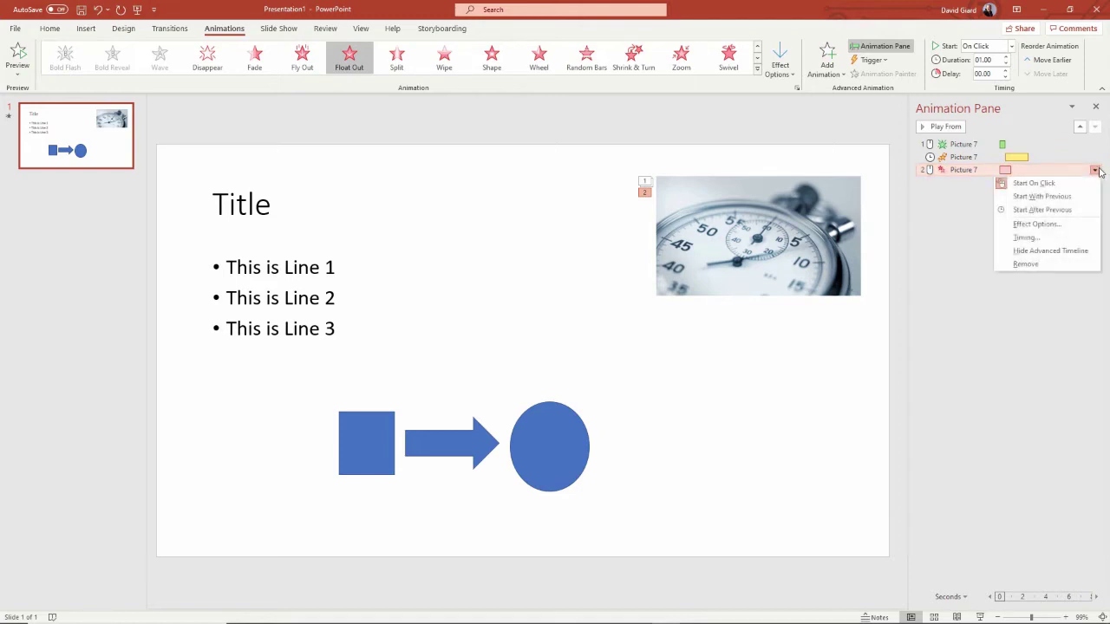
click(1044, 210)
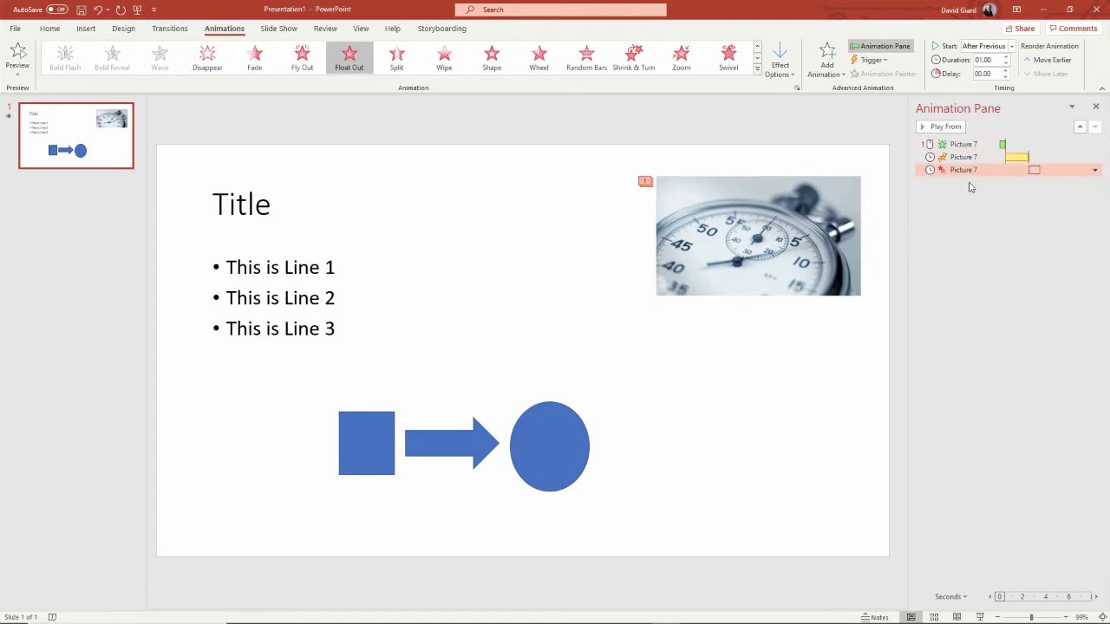
click(975, 261)
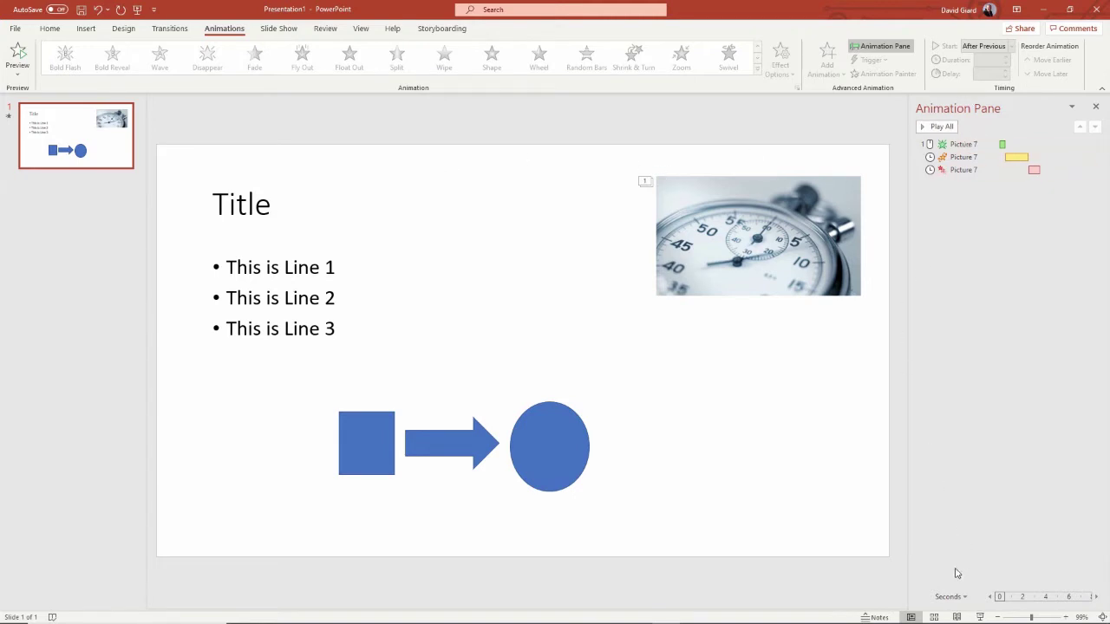
click(982, 617)
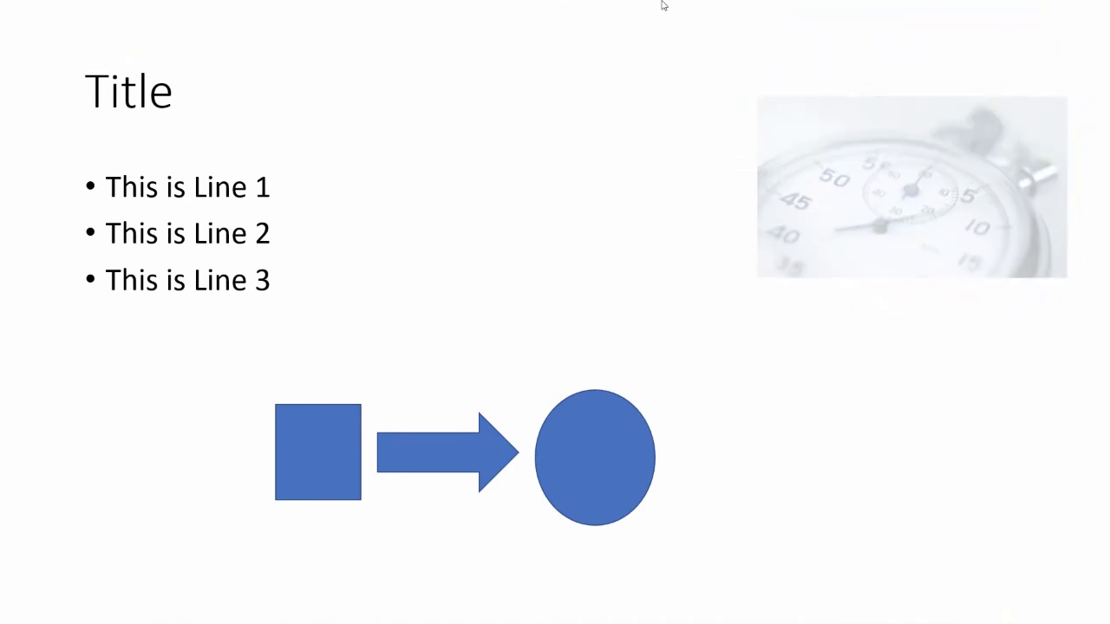
key(Escape)
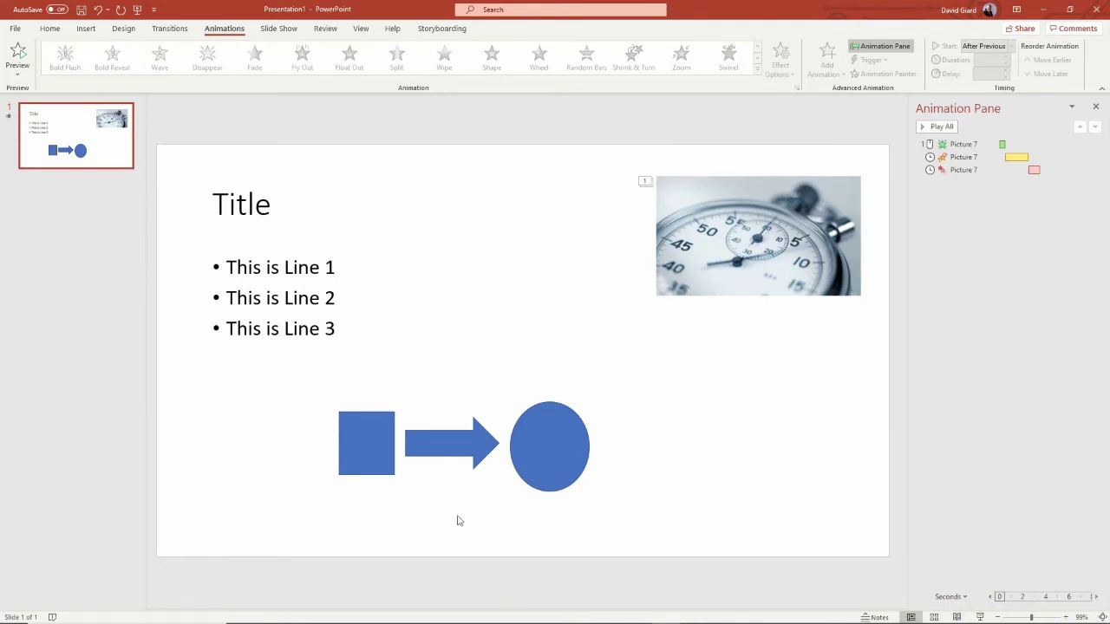
- Delete all three of the stopwatch picture's animations from the Animation Pane
click(376, 450)
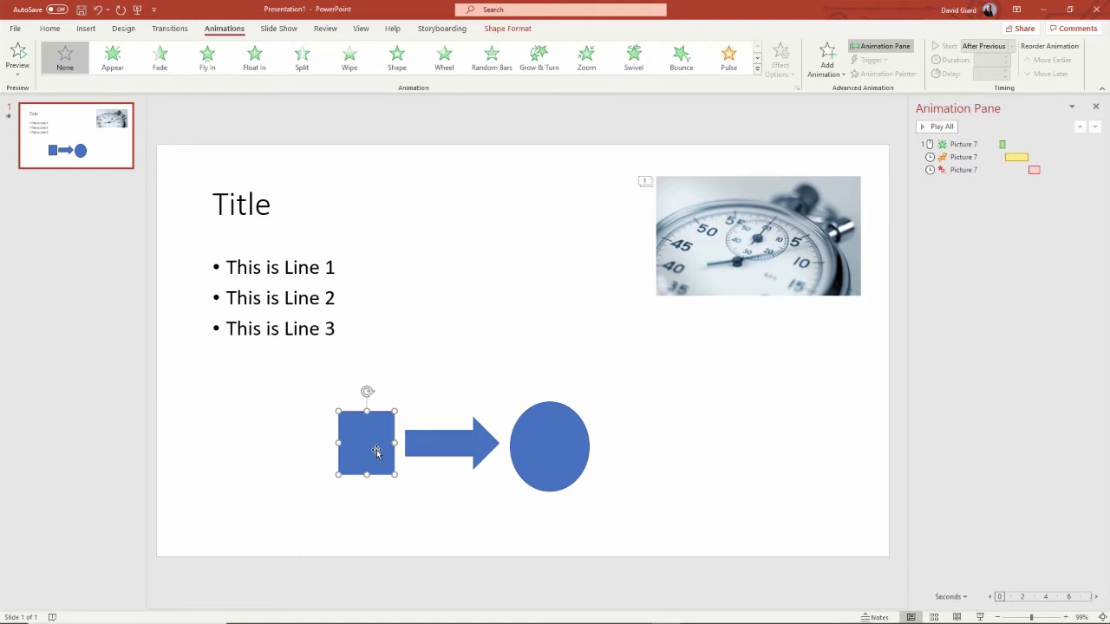
click(962, 145)
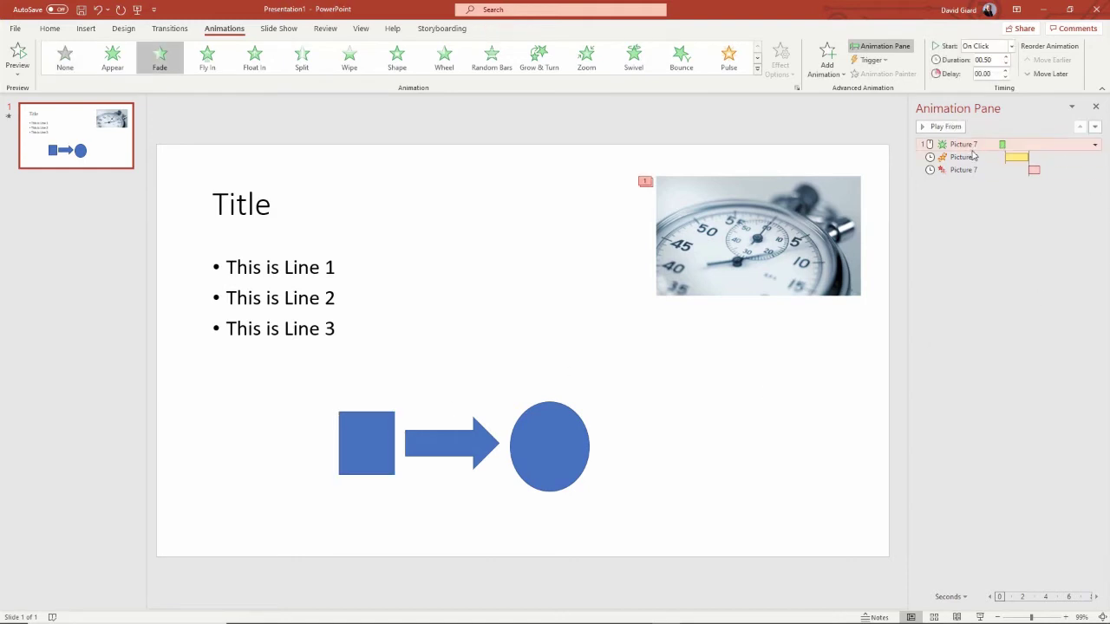
shift+click(963, 170)
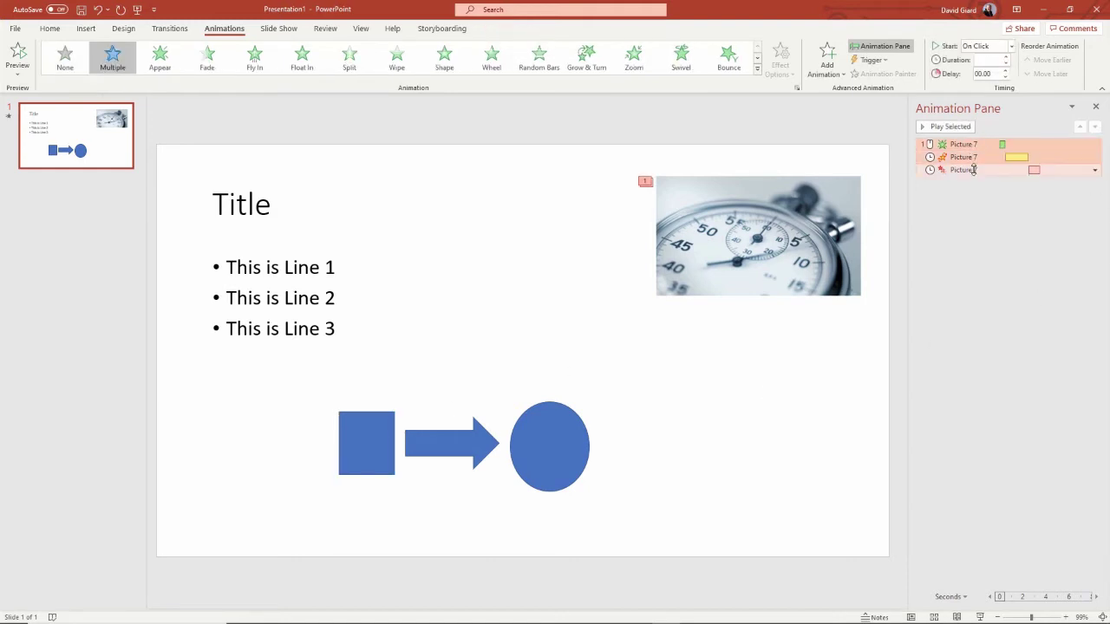
key(Delete)
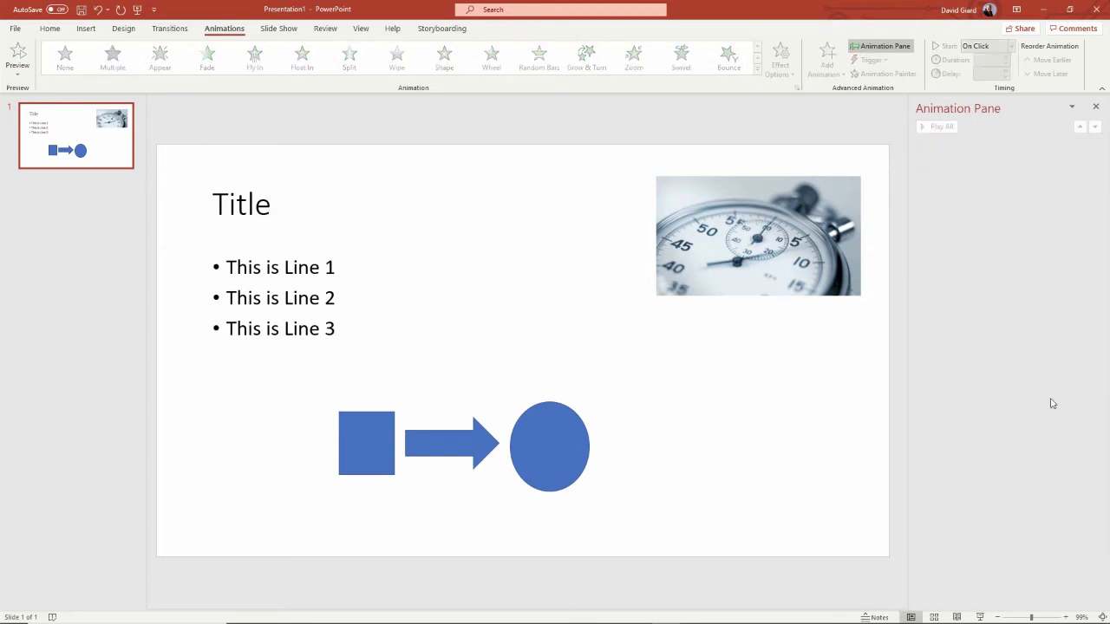
click(376, 460)
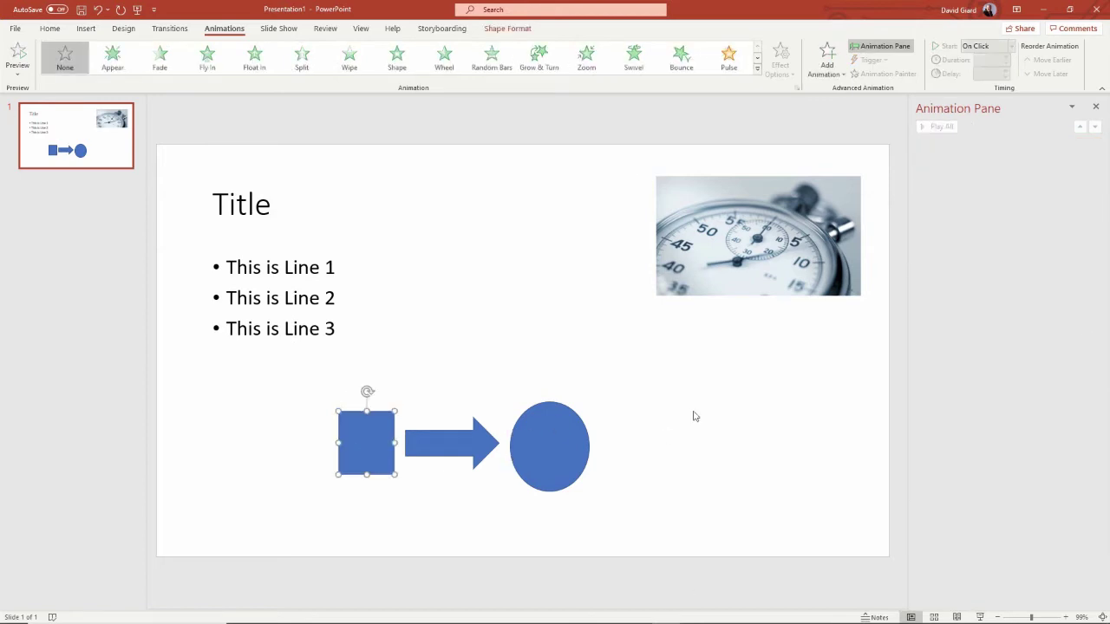
- Give the blue square a Fly In entrance animation
click(828, 61)
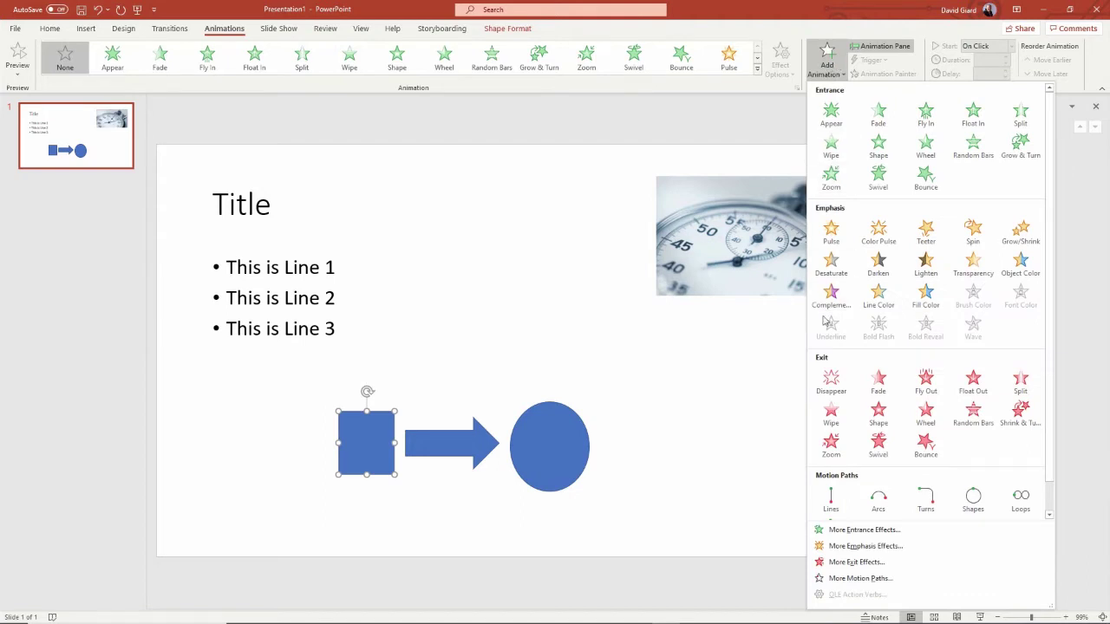
click(919, 122)
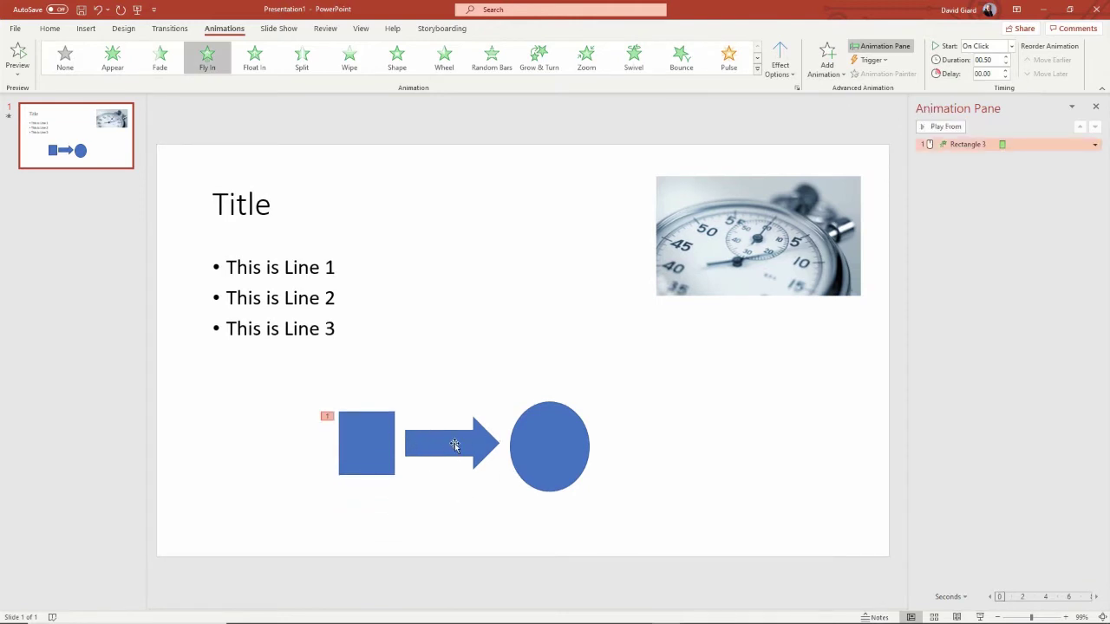
click(453, 449)
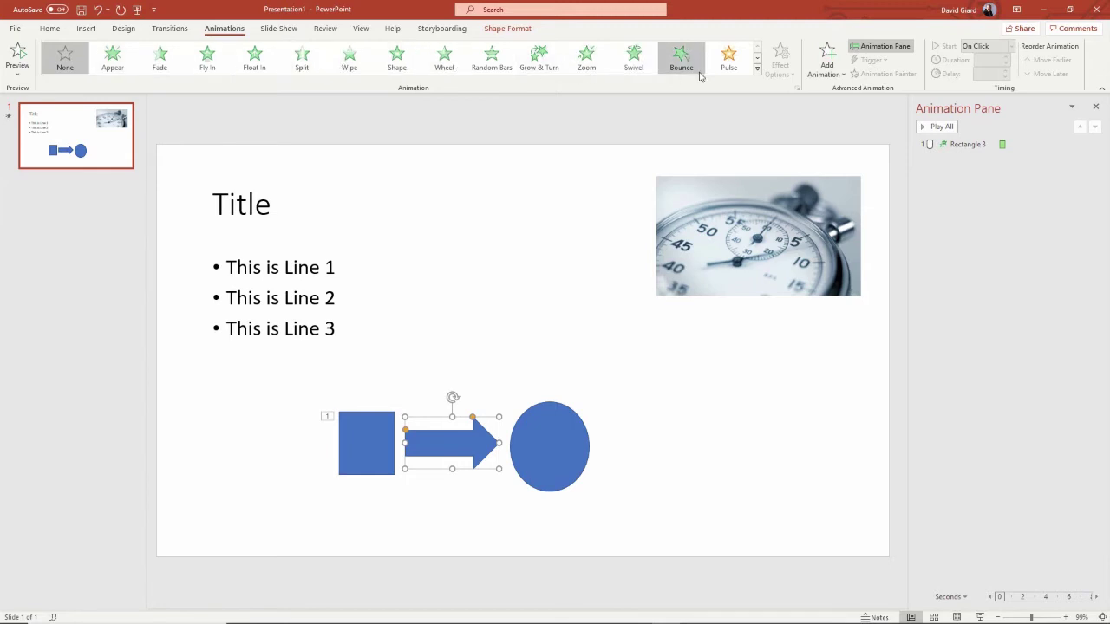
click(823, 57)
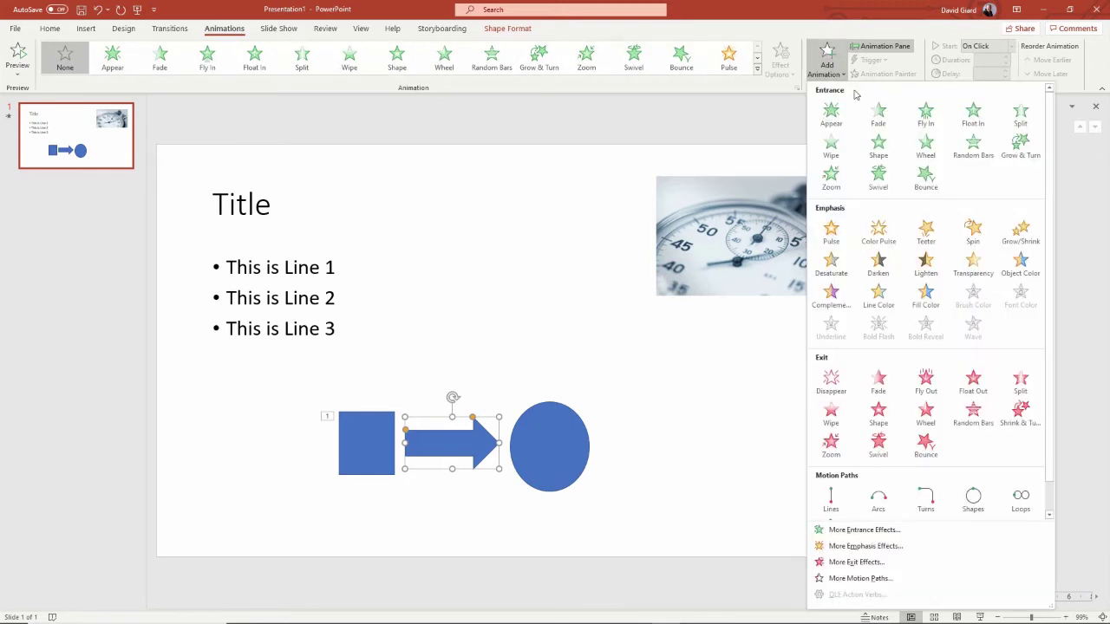